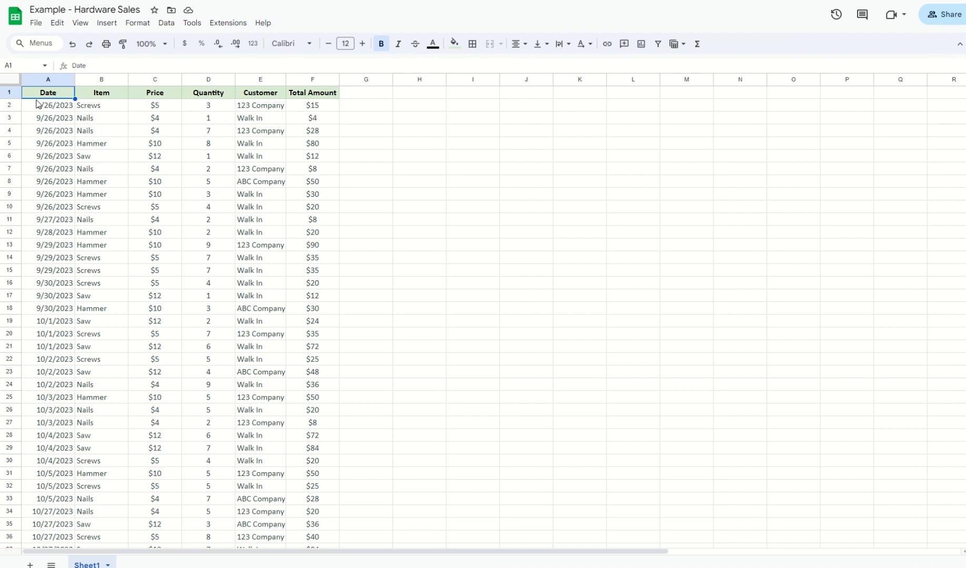
# Step: Create a filter on the header row, covering the Date through Total Amount columns (A1:F1)
pyautogui.click(11, 95)
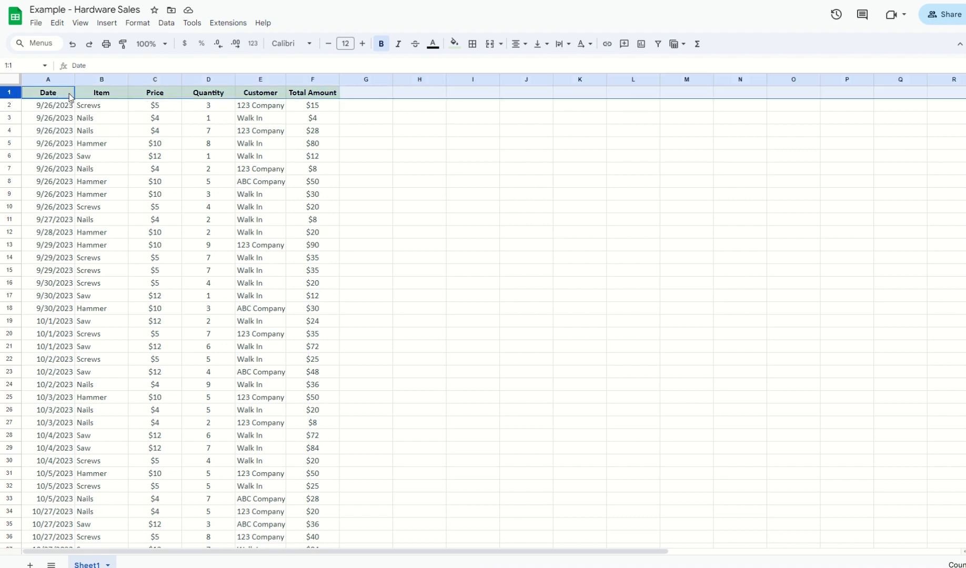
pyautogui.moveTo(46, 93); pyautogui.dragTo(303, 95)
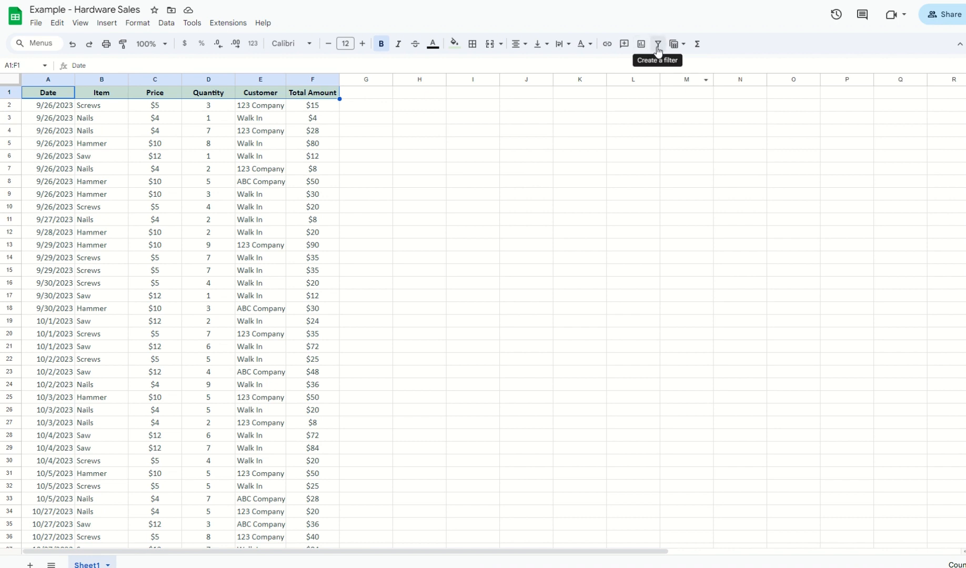
pyautogui.click(166, 23)
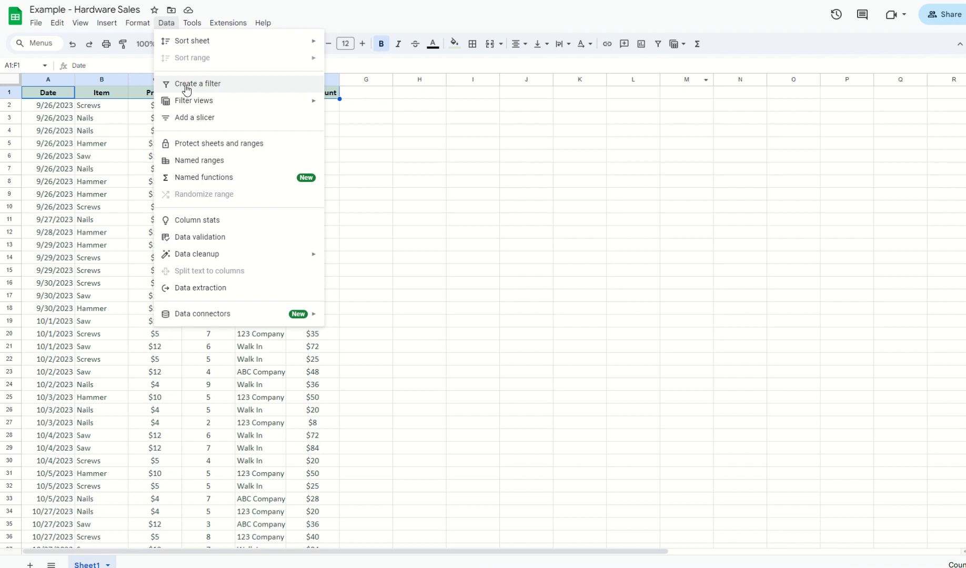
pyautogui.click(230, 92)
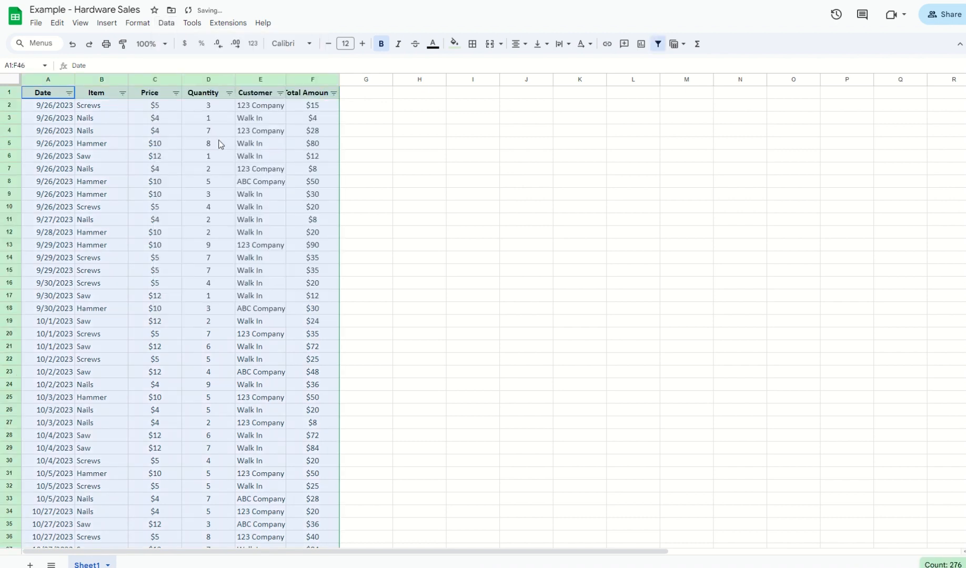
pyautogui.click(90, 118)
# Step: Filter the Date column by values so that only the 9/30/2023 rows are shown
pyautogui.click(69, 93)
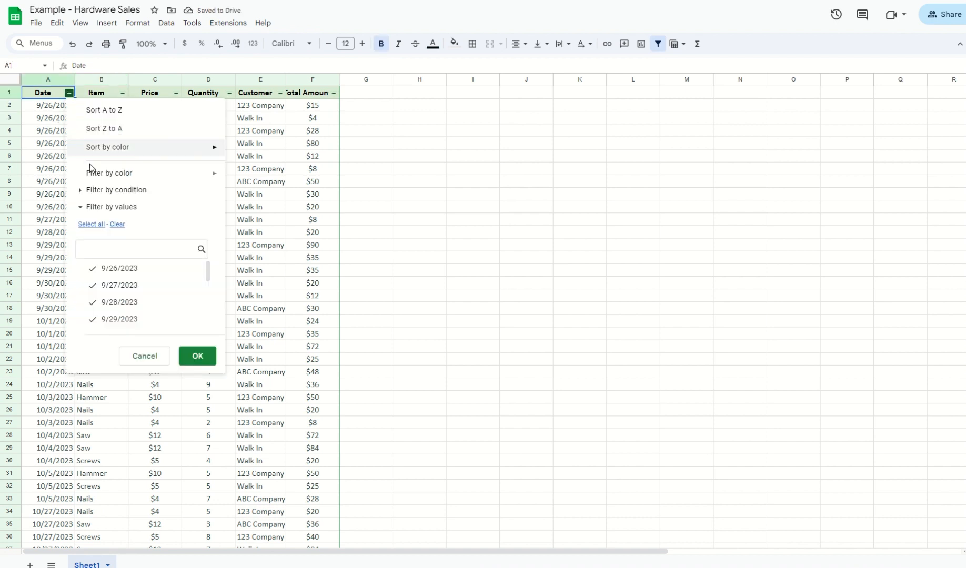
pyautogui.click(117, 224)
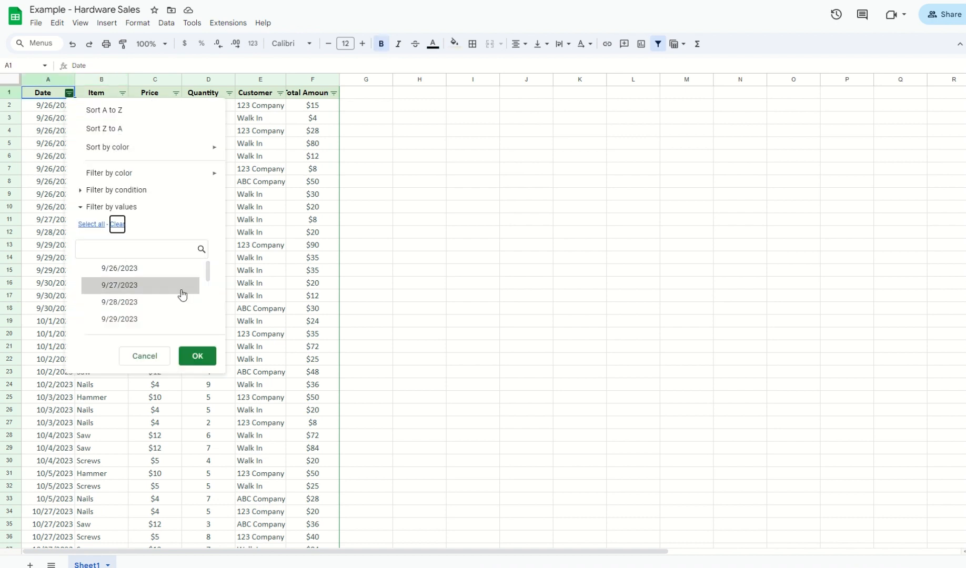
pyautogui.scroll(-3, 179, 295)
pyautogui.scroll(3, 164, 302)
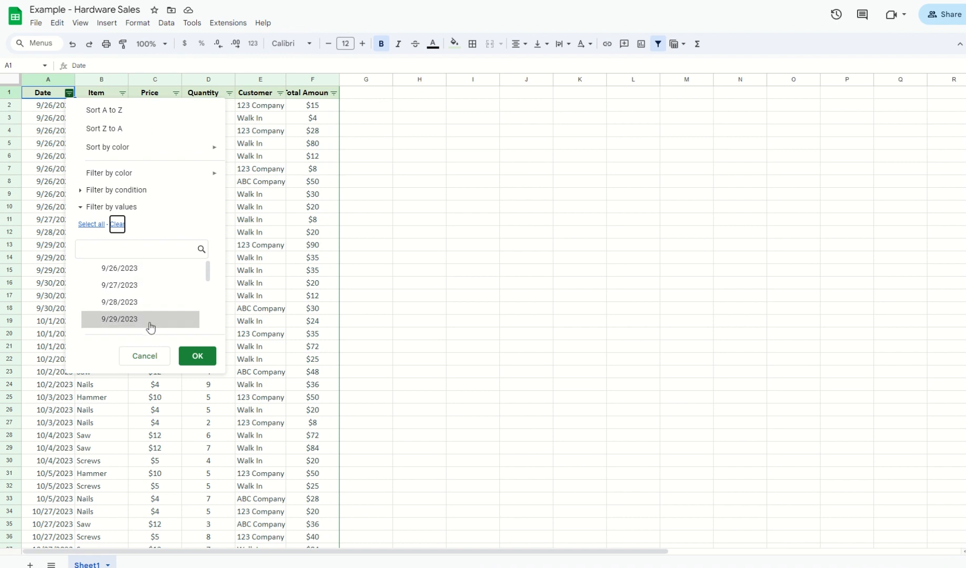
pyautogui.scroll(-1, 155, 323)
pyautogui.scroll(-1, 154, 314)
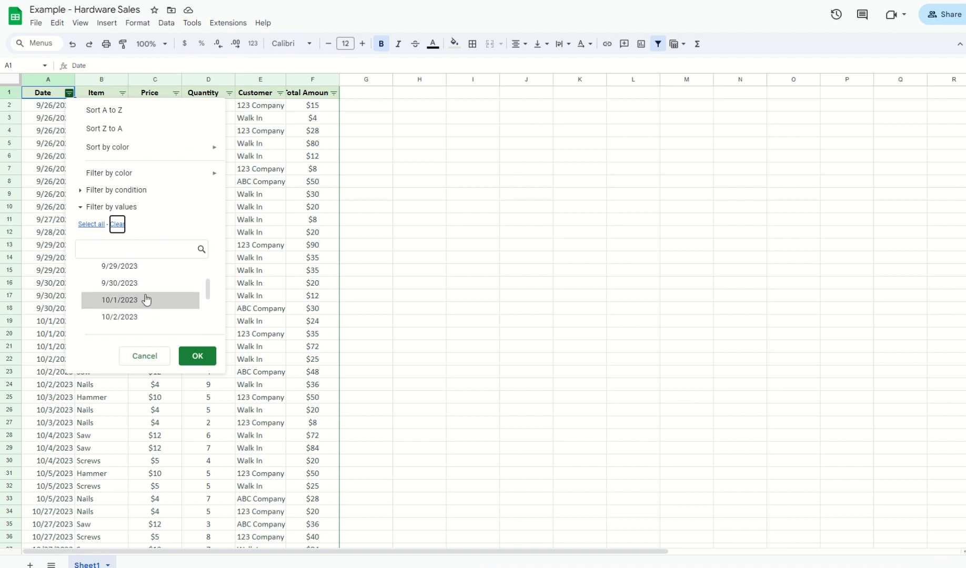
pyautogui.click(150, 282)
pyautogui.click(203, 358)
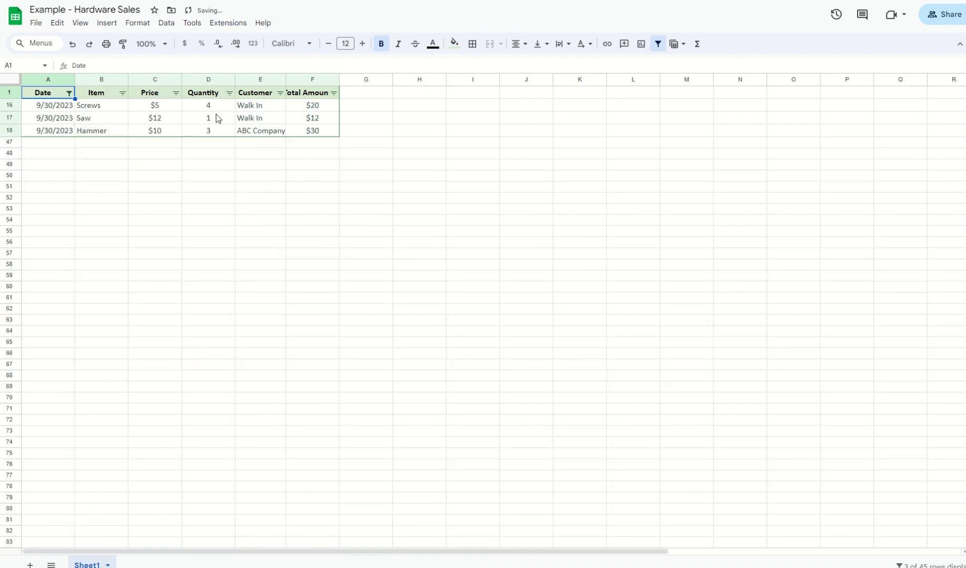
# Step: Reset the Date column's filter by selecting all of its values again
pyautogui.click(69, 93)
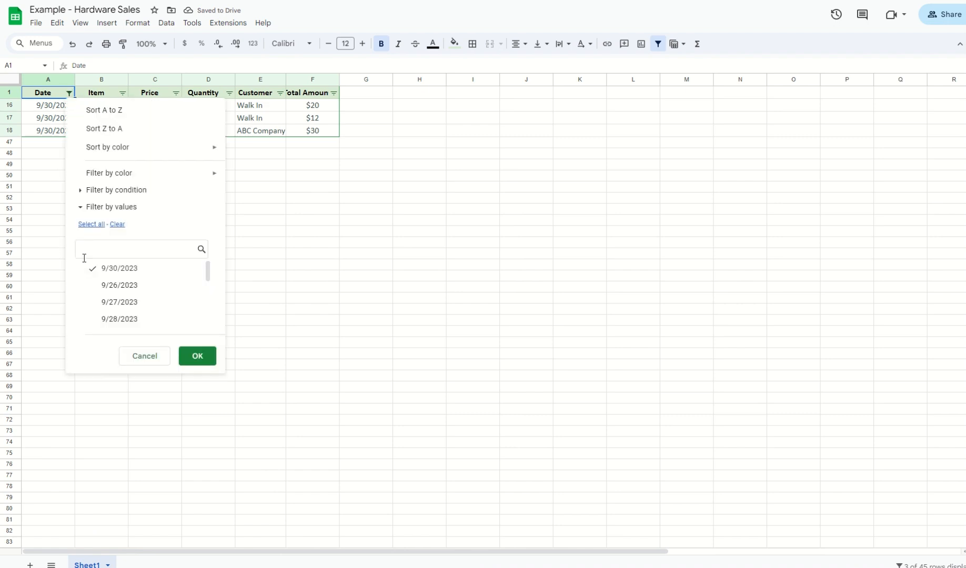
pyautogui.click(91, 224)
pyautogui.click(195, 359)
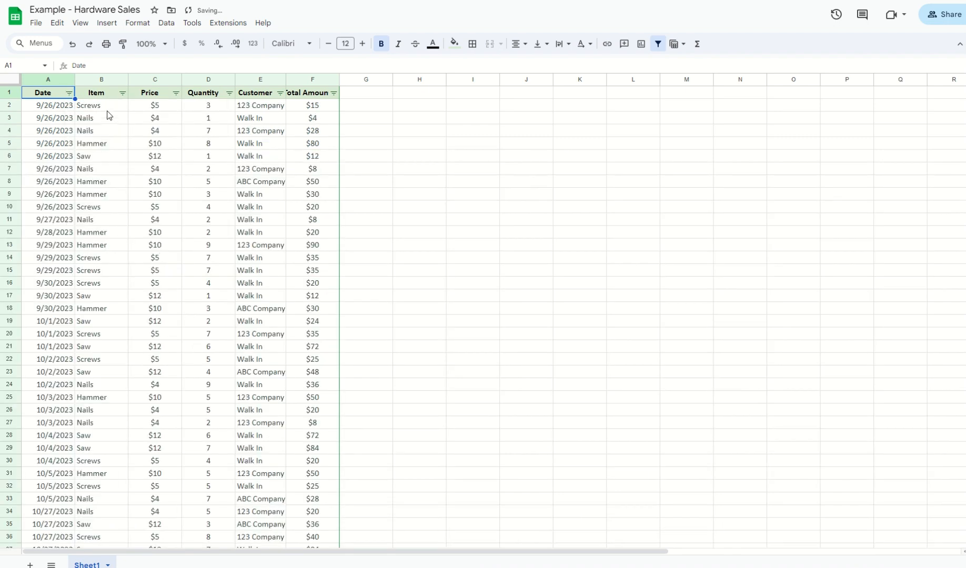
pyautogui.click(112, 146)
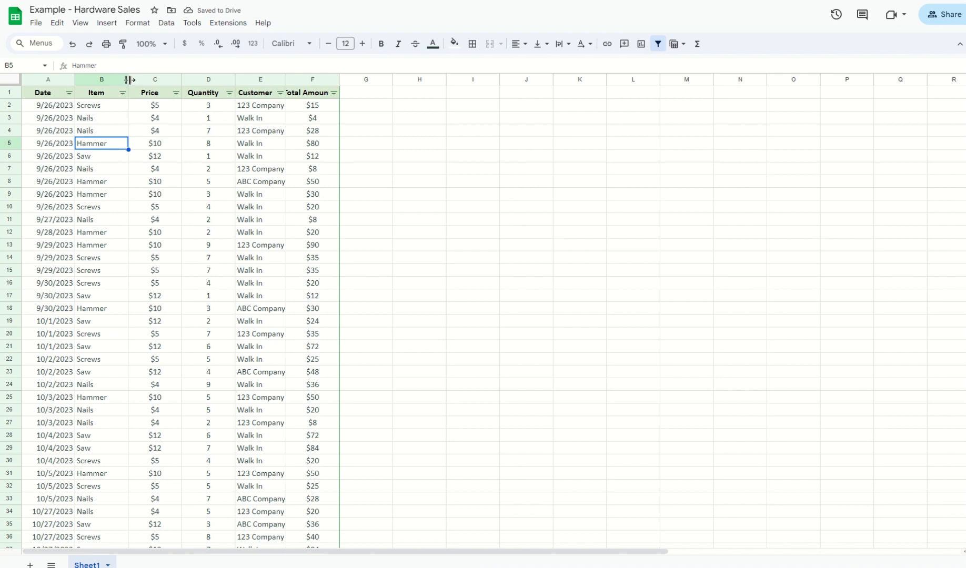
# Step: Filter the Item column by values so that only Hammer rows are shown
pyautogui.click(122, 93)
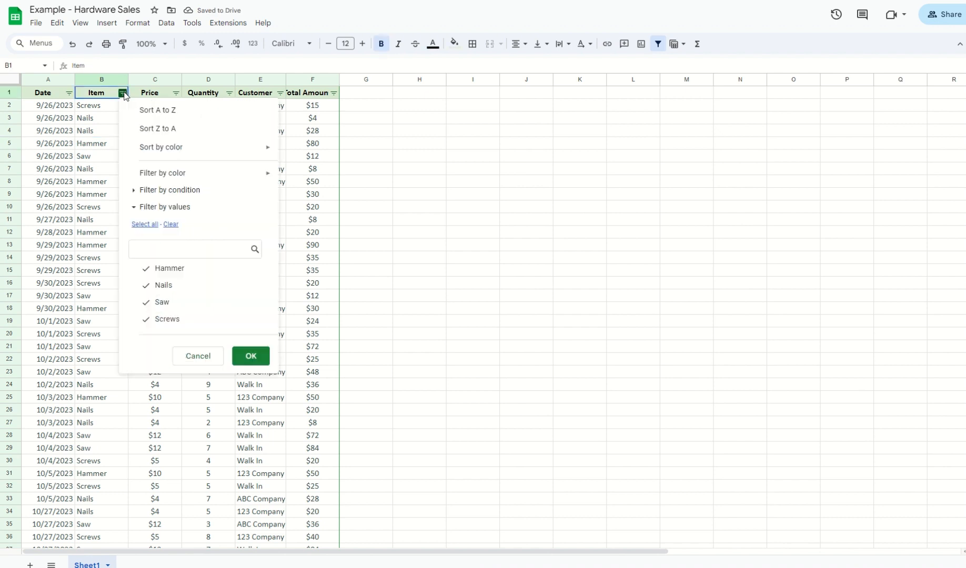
pyautogui.click(170, 224)
pyautogui.click(174, 269)
pyautogui.click(250, 356)
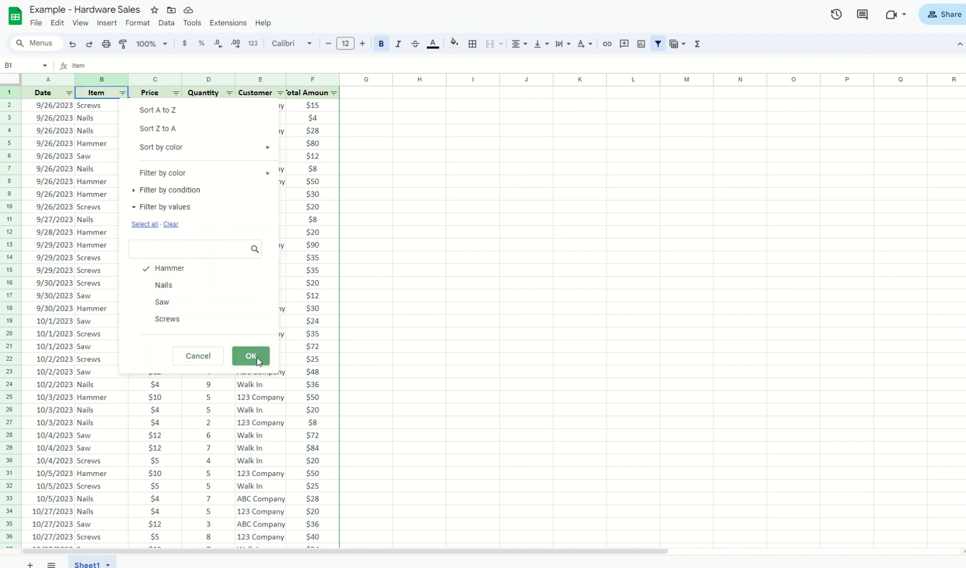
pyautogui.click(114, 109)
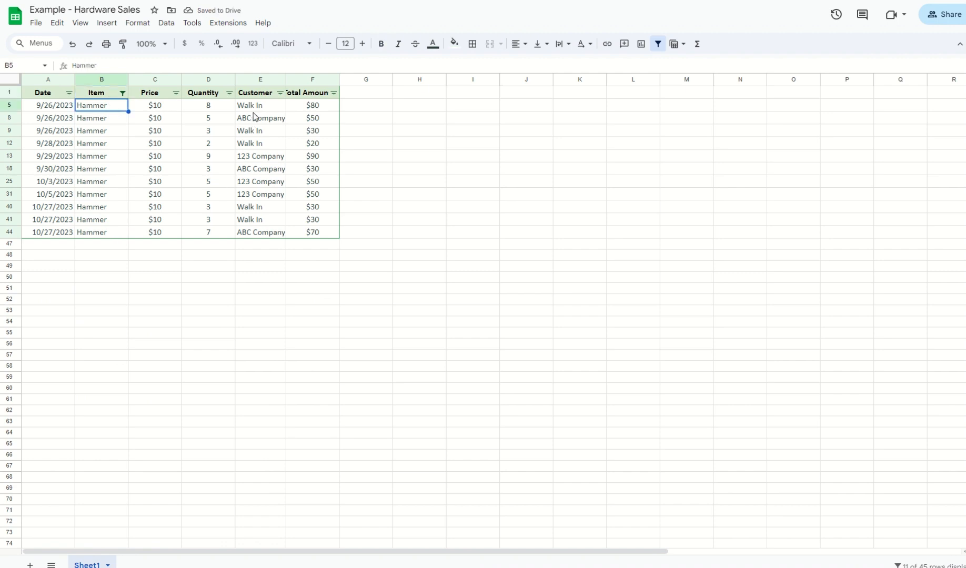
# Step: Reset the Item column's filter by selecting all items again
pyautogui.click(123, 94)
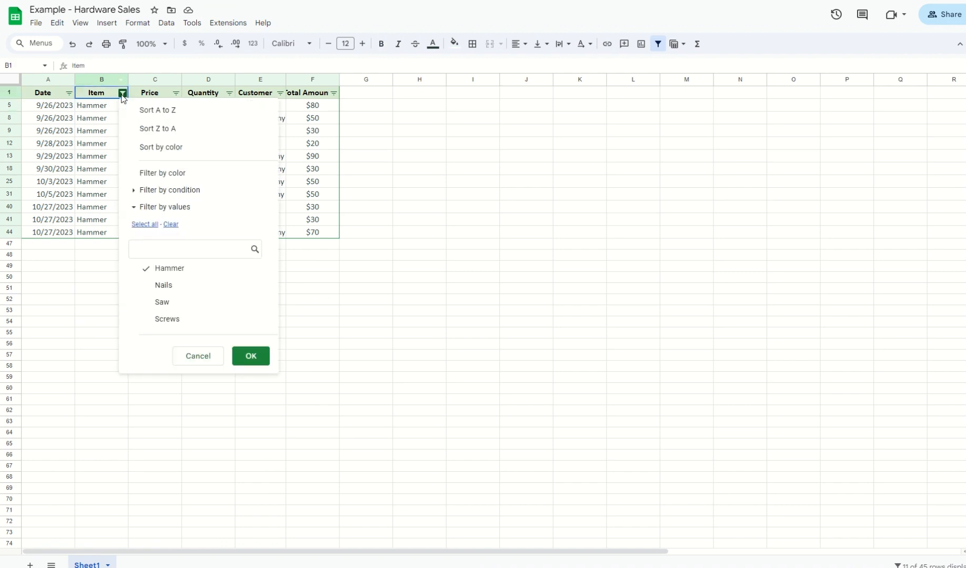
pyautogui.click(145, 224)
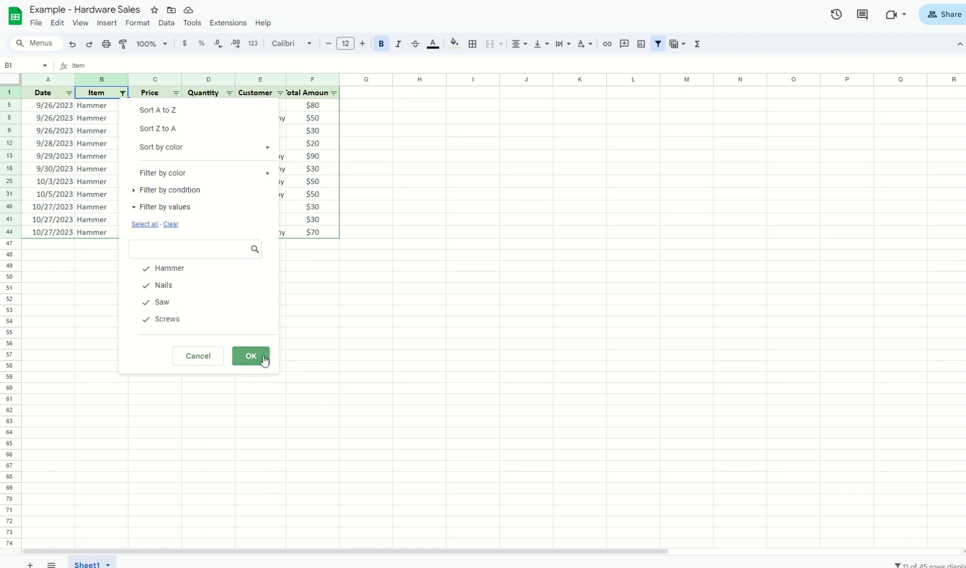
pyautogui.click(261, 361)
# Step: Filter the Customer column by values so that only ABC Company rows are shown
pyautogui.click(280, 94)
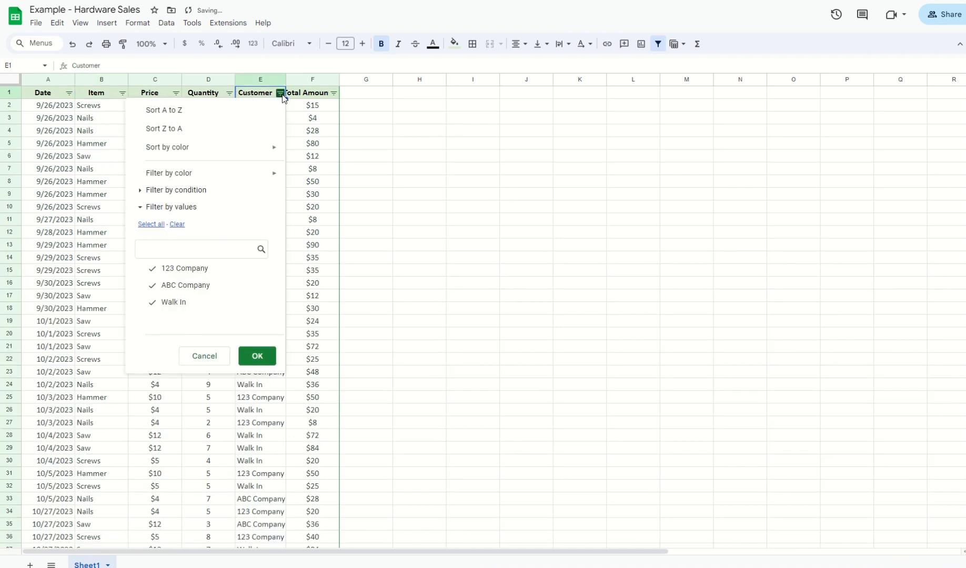
pyautogui.click(178, 224)
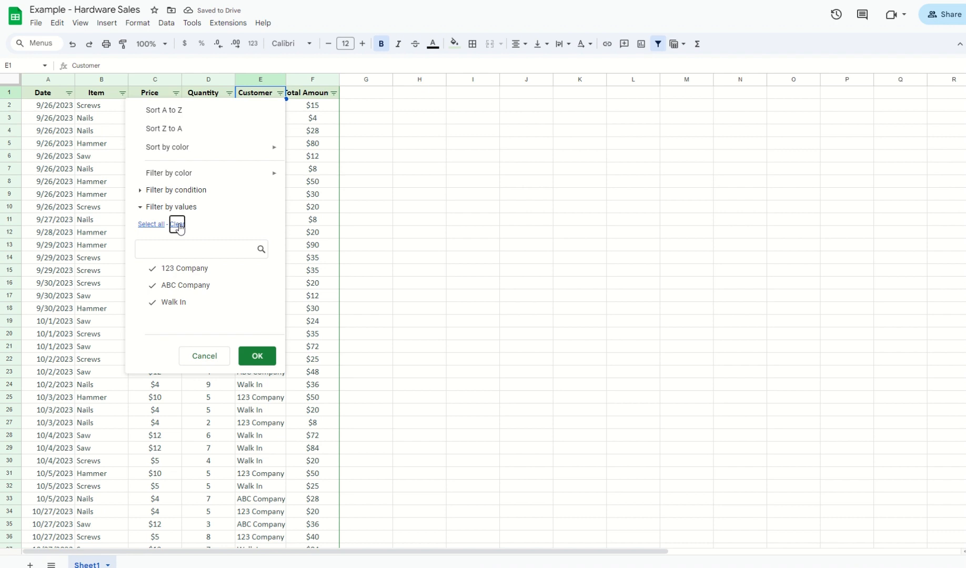
pyautogui.click(182, 287)
pyautogui.click(257, 357)
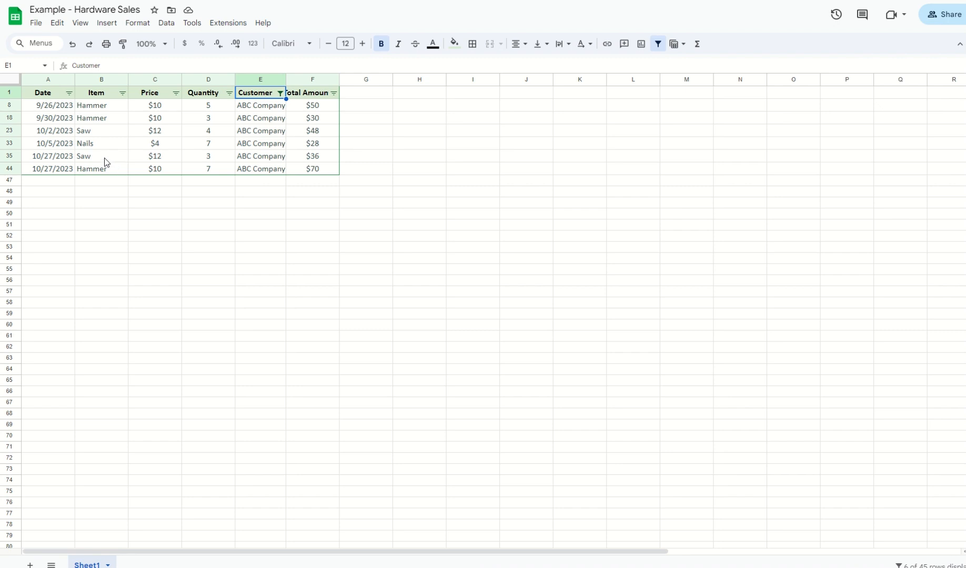
# Step: Clear the Customer filter's values, search them for "abc" and apply the filter with only ABC Company selected
pyautogui.click(281, 93)
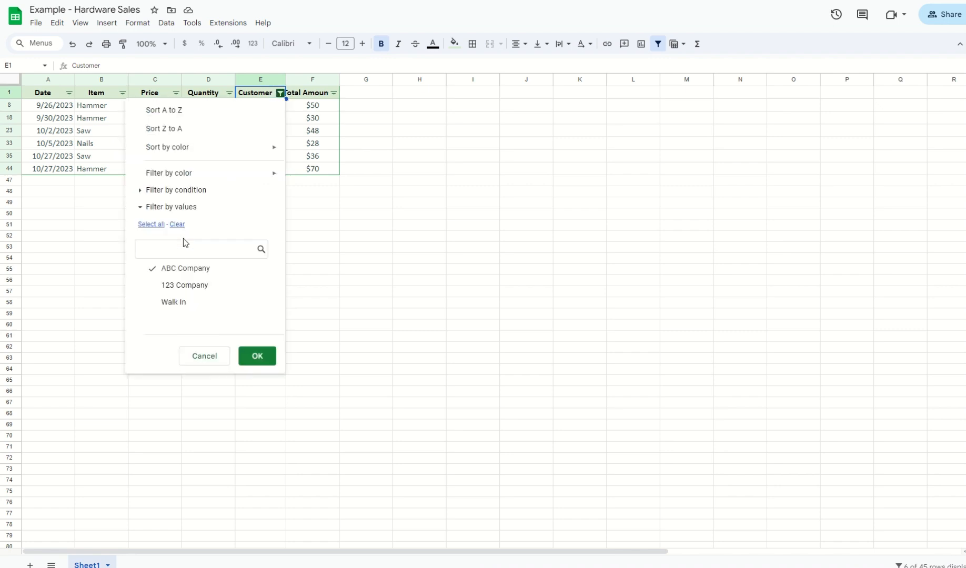
pyautogui.click(148, 225)
pyautogui.click(180, 225)
pyautogui.click(184, 251)
pyautogui.write('a')
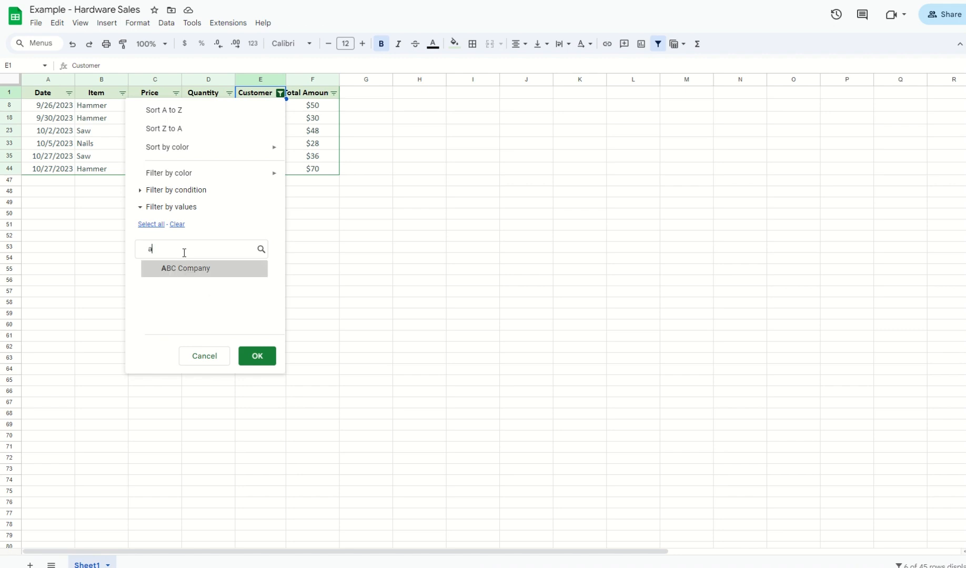
pyautogui.write('bc')
pyautogui.click(258, 355)
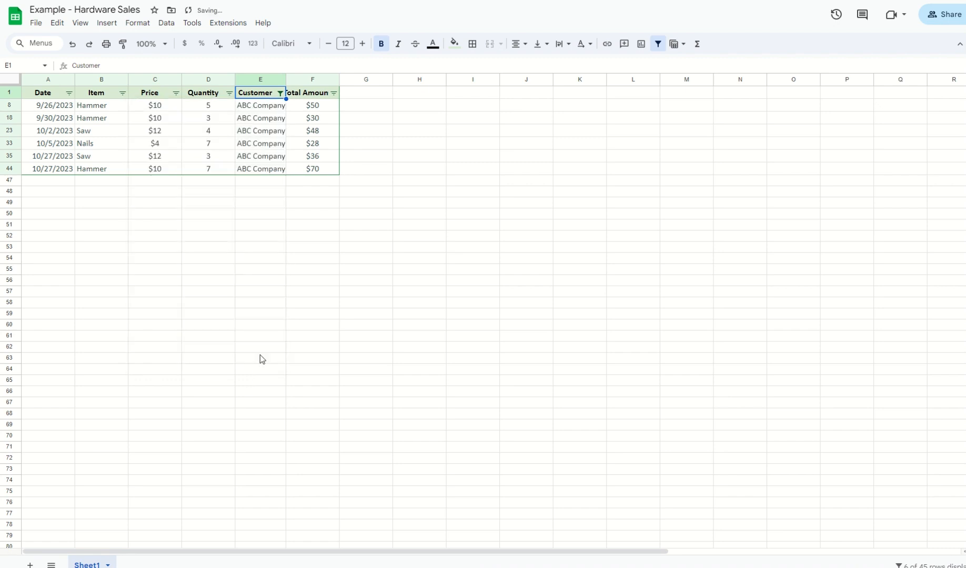
# Step: Select all values in the Customer filter and examine its color options and the list of available filter conditions
pyautogui.click(280, 93)
pyautogui.click(156, 224)
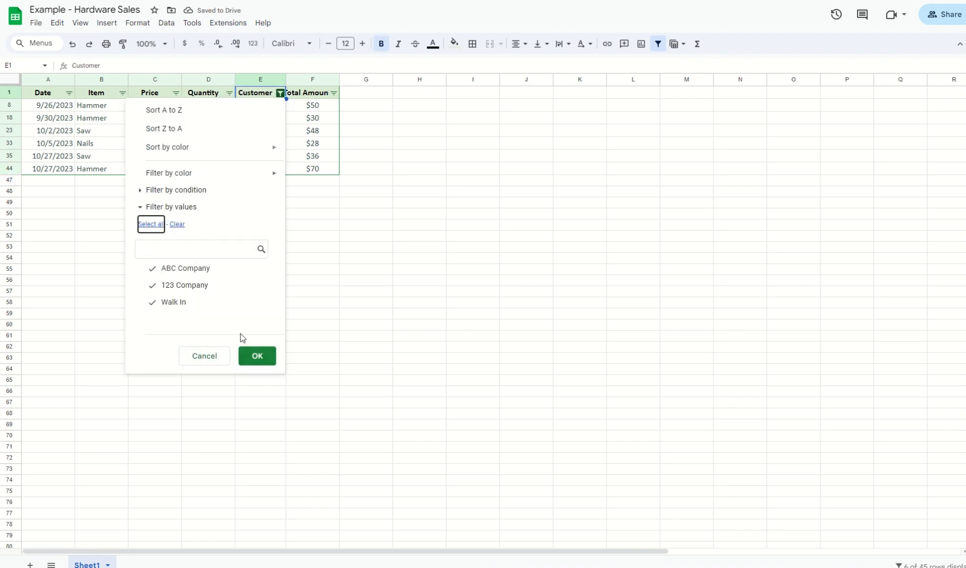
pyautogui.moveTo(196, 179)
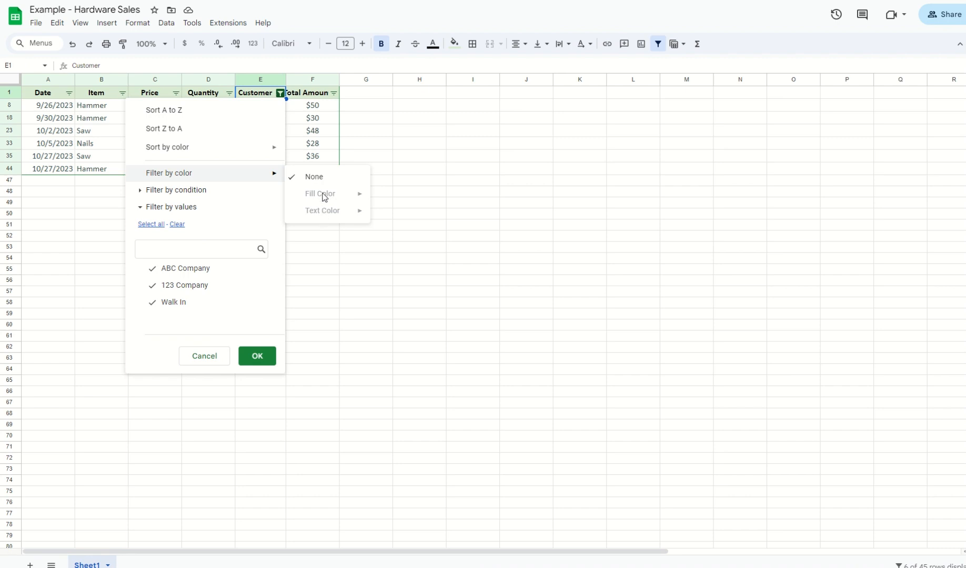
pyautogui.click(141, 190)
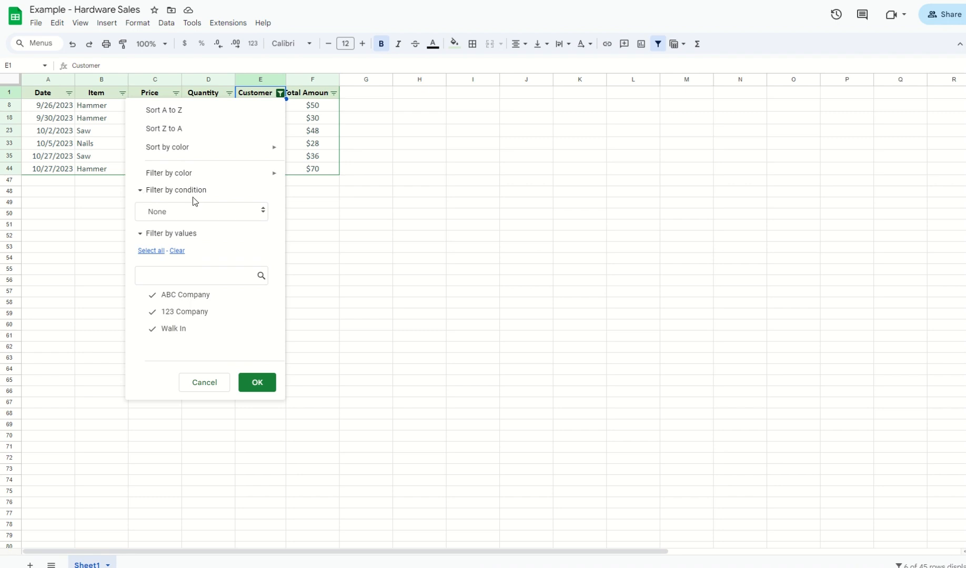
pyautogui.click(263, 212)
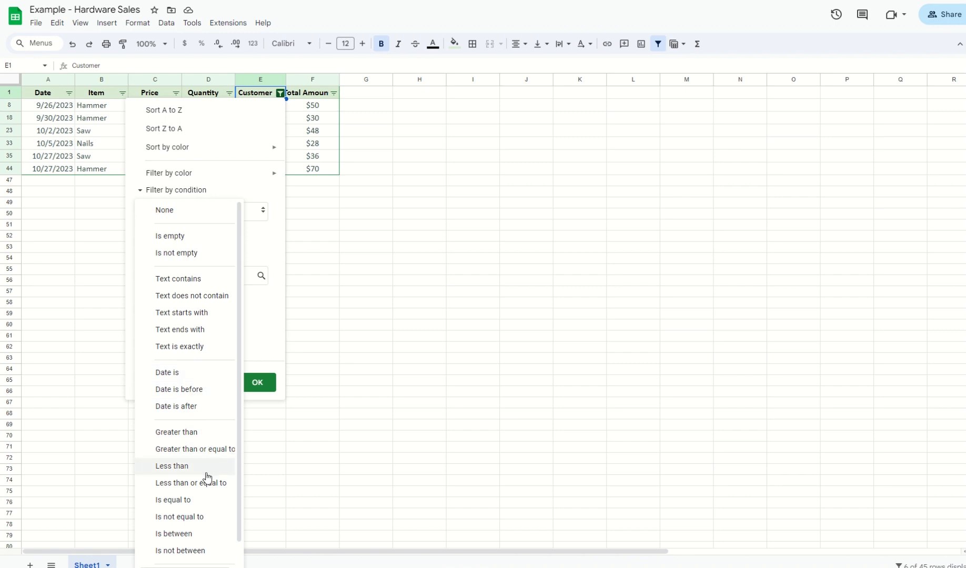
pyautogui.scroll(-1, 213, 464)
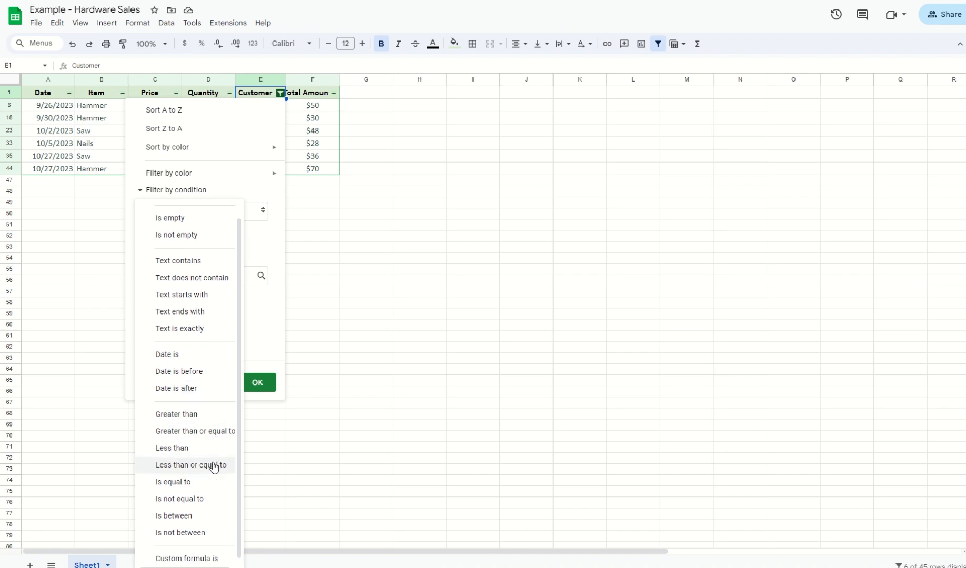
pyautogui.scroll(1, 221, 279)
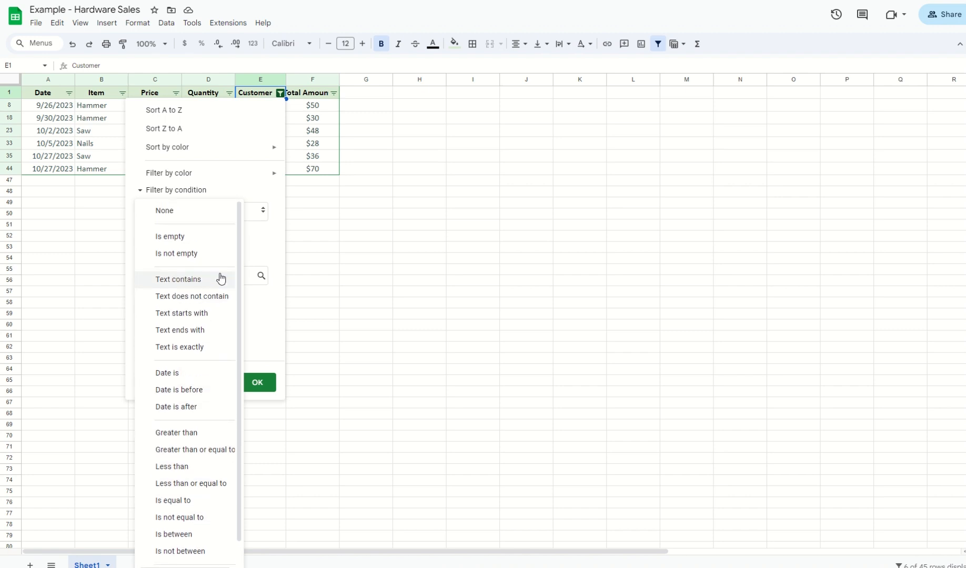
pyautogui.click(142, 192)
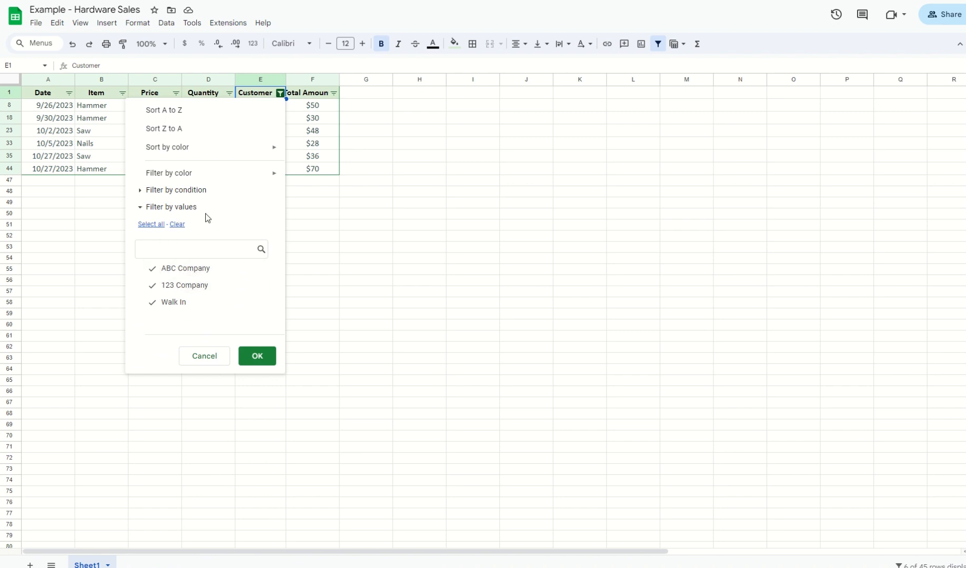
# Step: Apply the Customer filter with all values selected to show every customer's rows
pyautogui.click(172, 114)
pyautogui.click(280, 93)
pyautogui.click(264, 360)
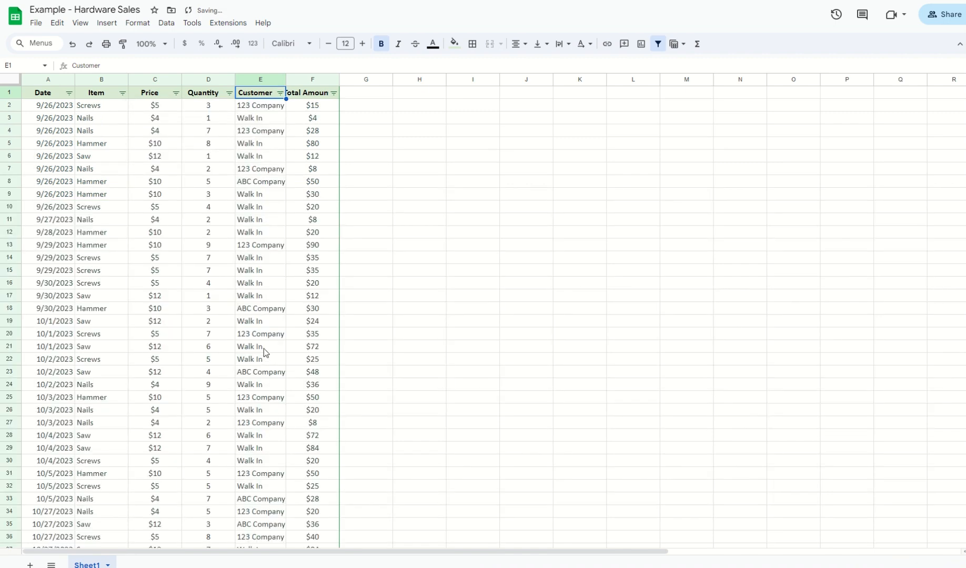
# Step: Sort the sales data by the Customer column from A to Z and check the reordered rows
pyautogui.click(280, 93)
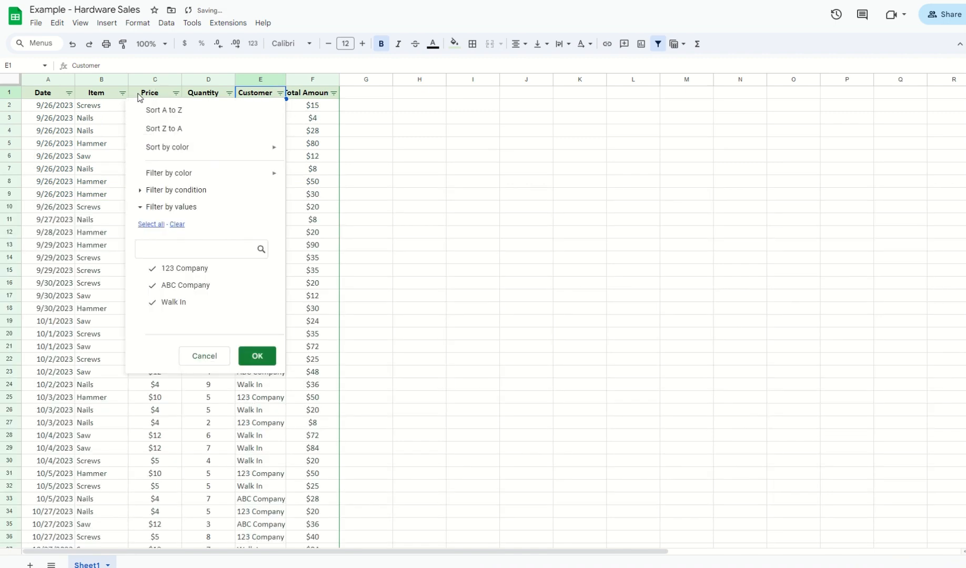
pyautogui.click(181, 112)
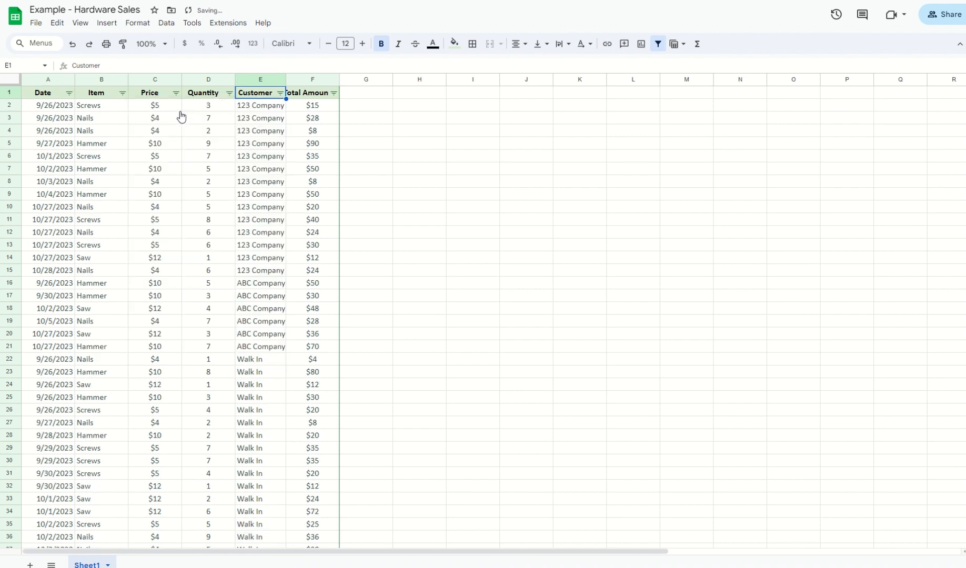
pyautogui.click(270, 109)
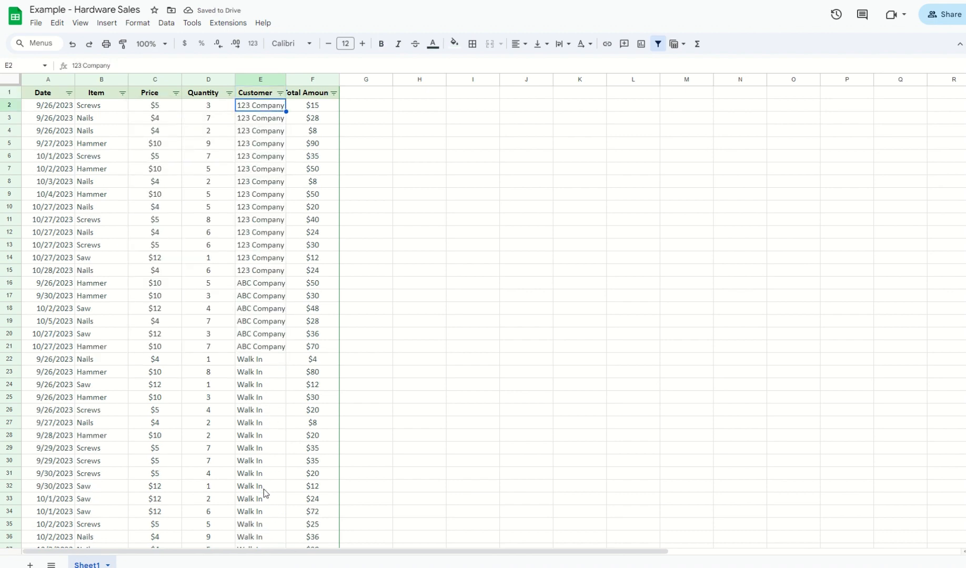
pyautogui.scroll(-4, 265, 488)
pyautogui.scroll(4, 264, 488)
# Step: Sort the sales data by the Customer column from Z to A and check the Walk In rows
pyautogui.click(280, 93)
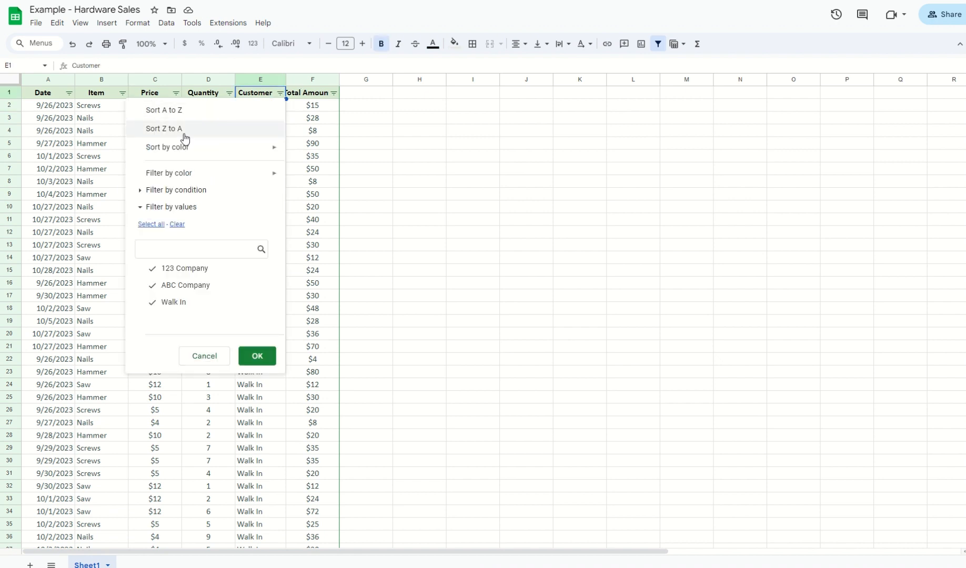
pyautogui.click(169, 131)
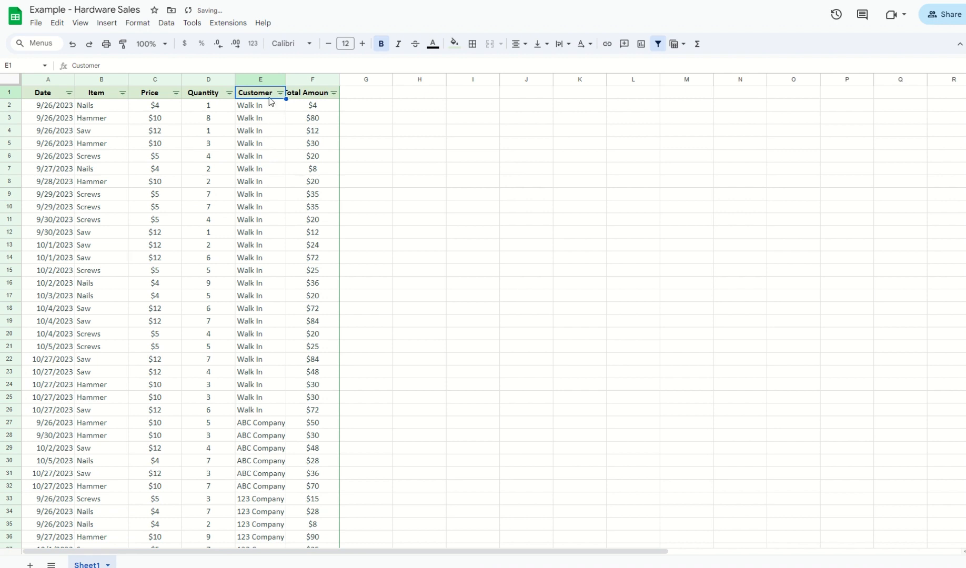
pyautogui.moveTo(270, 113); pyautogui.dragTo(282, 414)
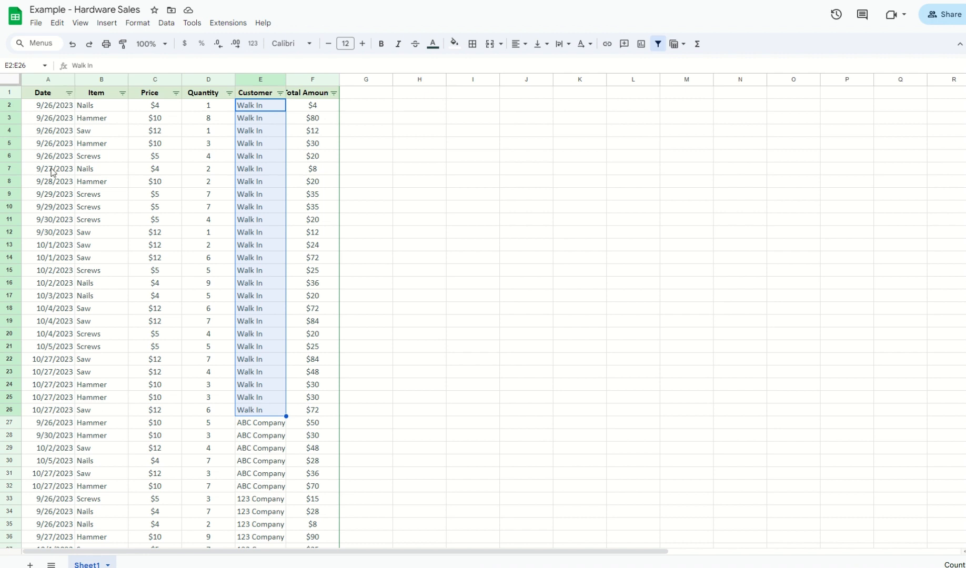
# Step: Sort the sales data by the Date column from A to Z
pyautogui.click(55, 130)
pyautogui.click(69, 93)
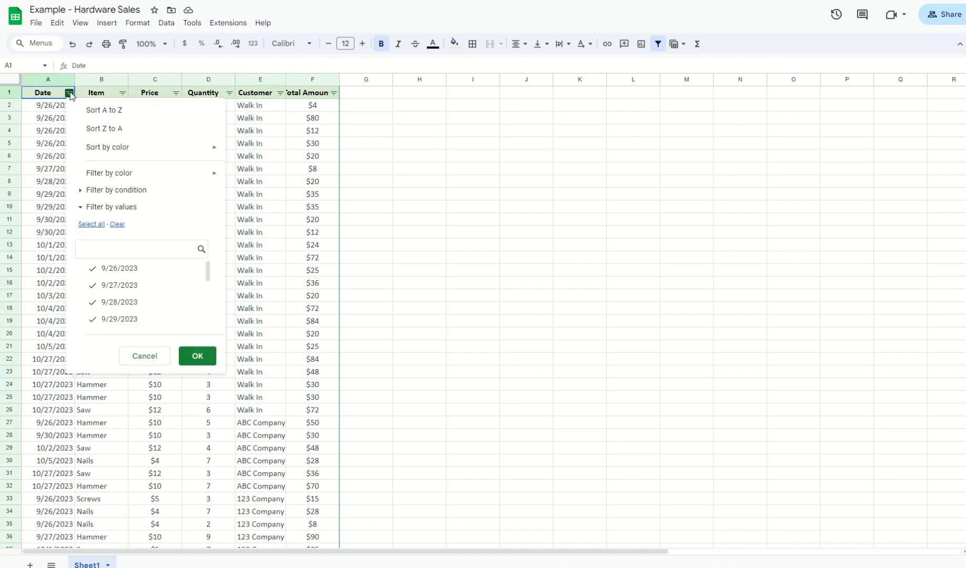
pyautogui.click(132, 117)
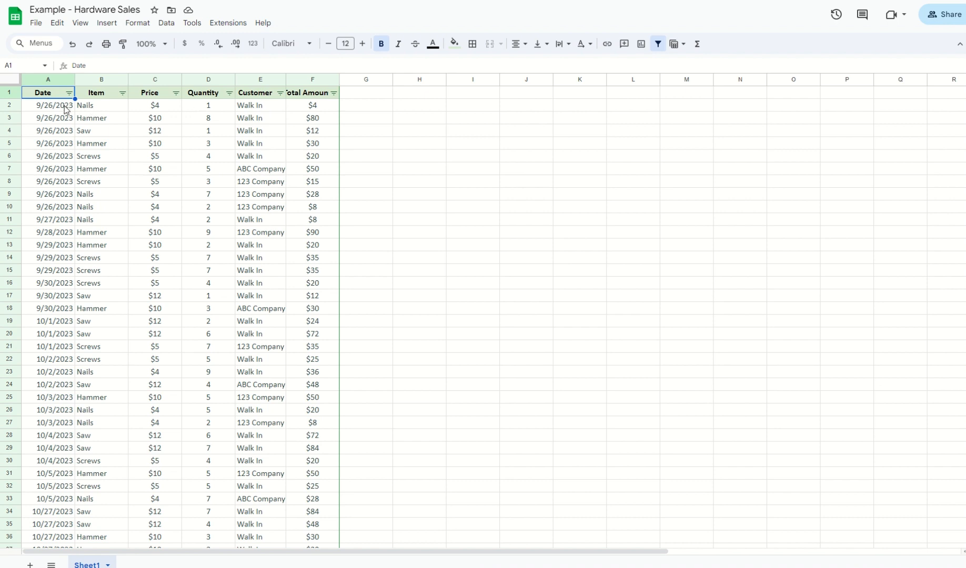
# Step: Show column stats for the Date column and browse the stats of Item, Price and Quantity, returning to Item
pyautogui.click(168, 24)
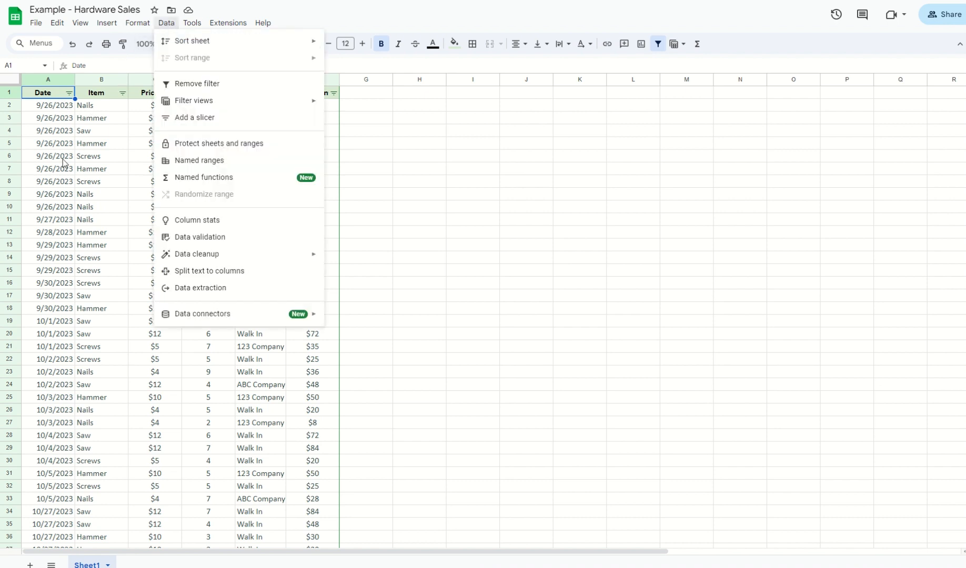
pyautogui.click(52, 107)
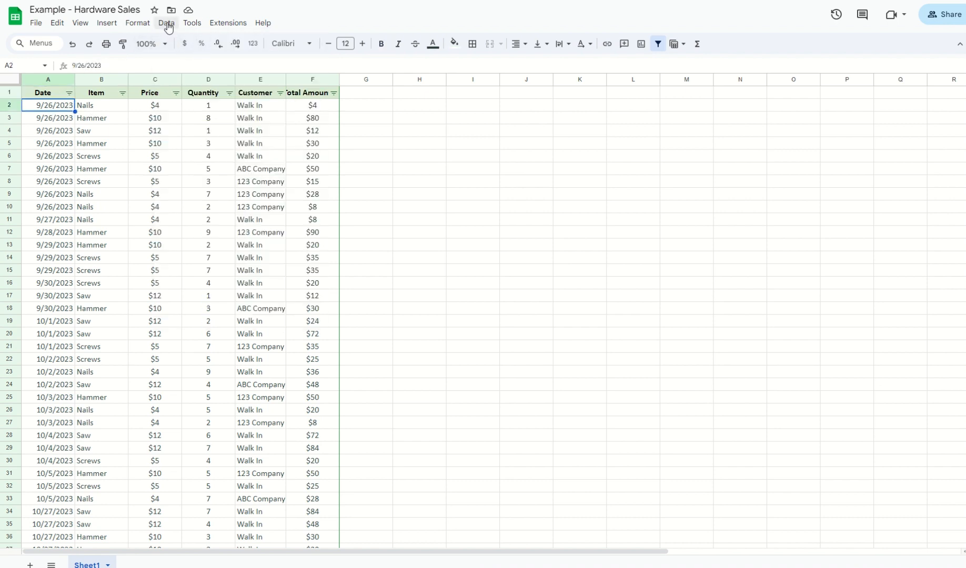
pyautogui.click(166, 23)
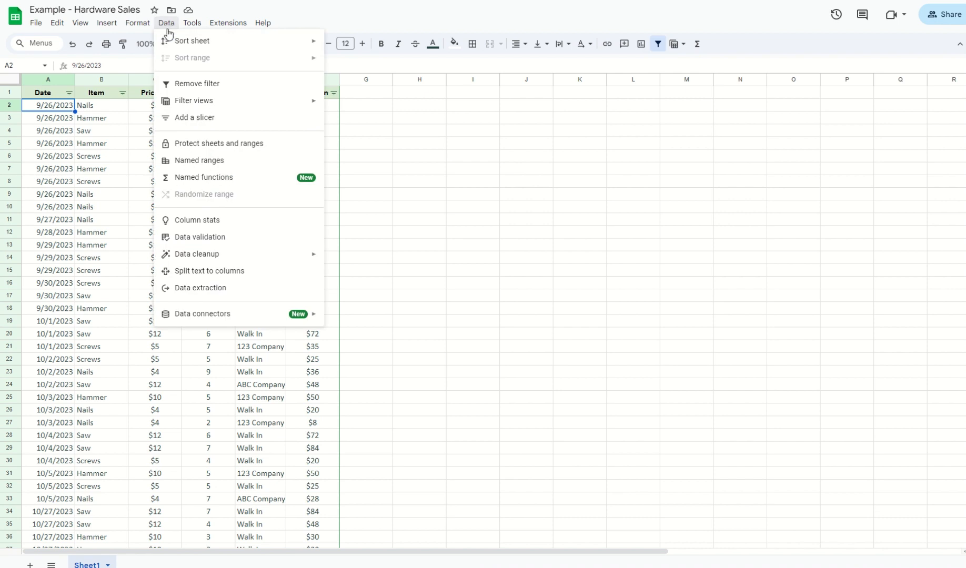
pyautogui.click(190, 221)
pyautogui.click(86, 108)
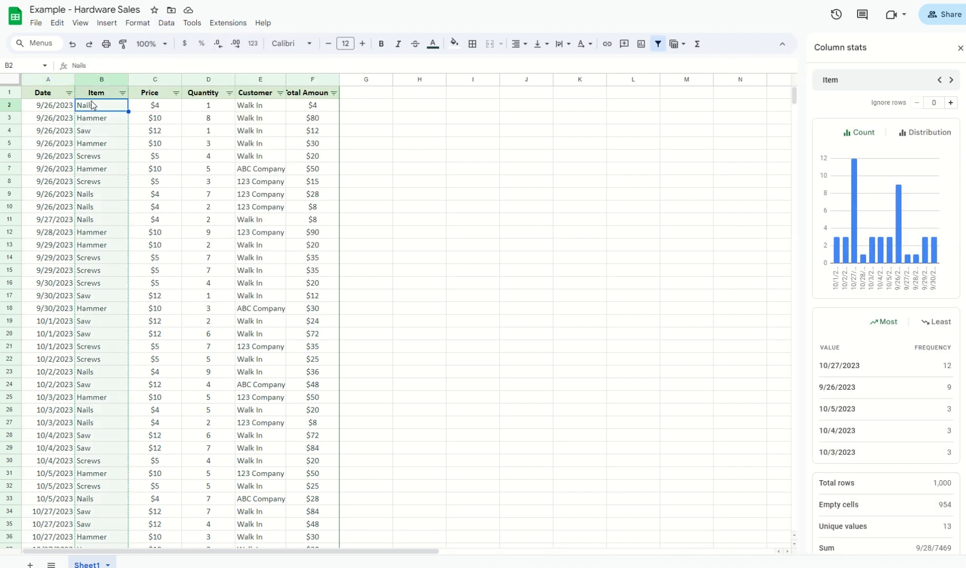
pyautogui.click(164, 109)
pyautogui.click(207, 109)
pyautogui.click(83, 109)
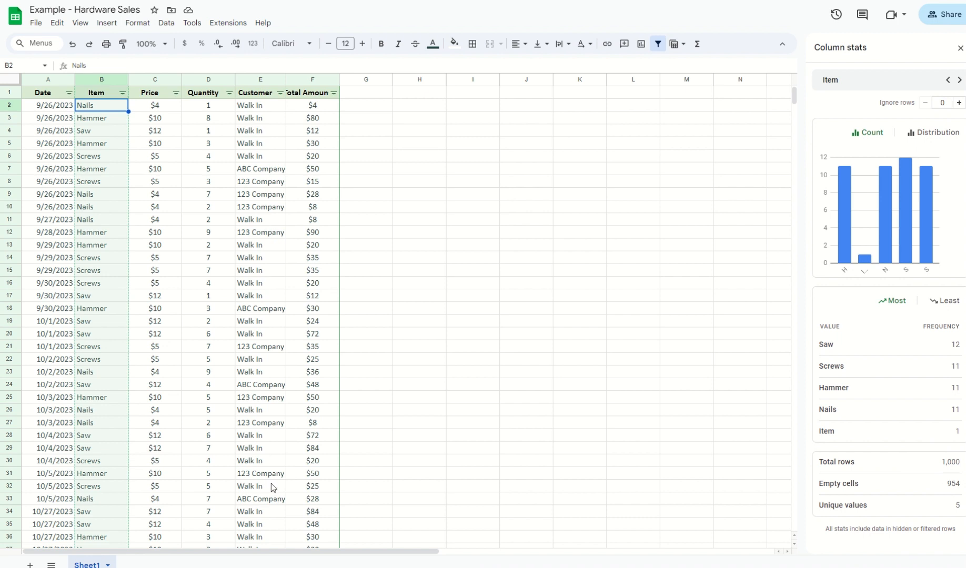
# Step: Compare the Item column's count and distribution charts with the sheet's rows
pyautogui.scroll(-6, 271, 487)
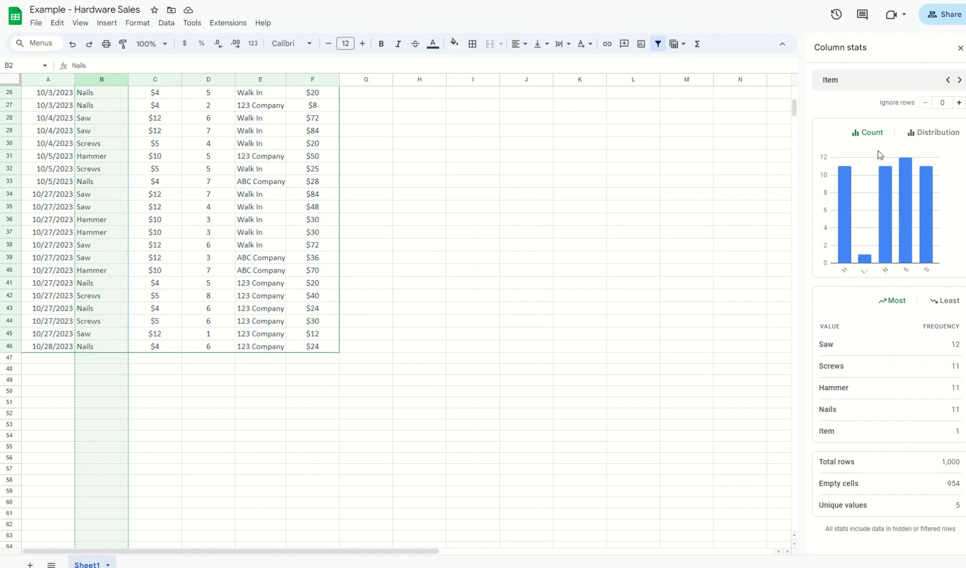
pyautogui.click(929, 138)
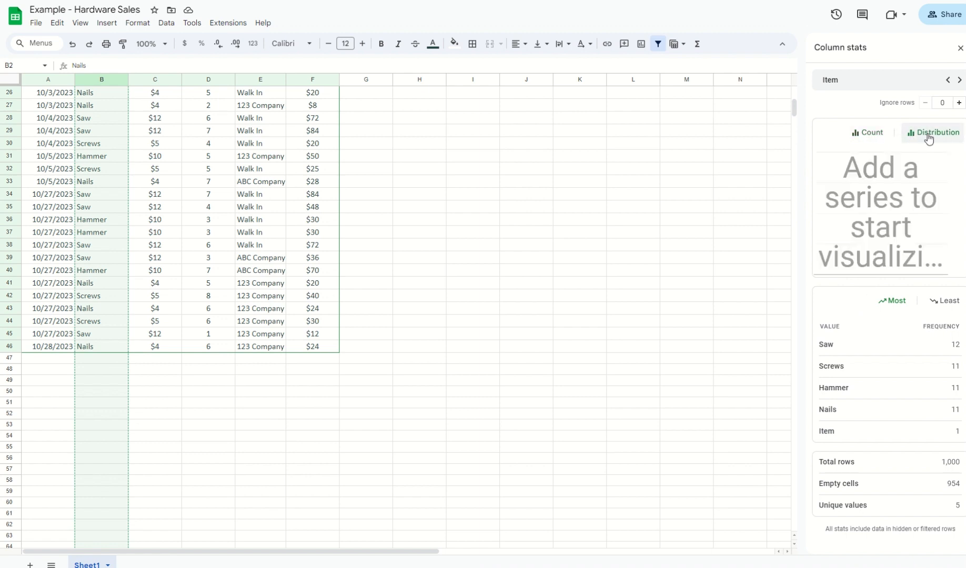
pyautogui.click(884, 136)
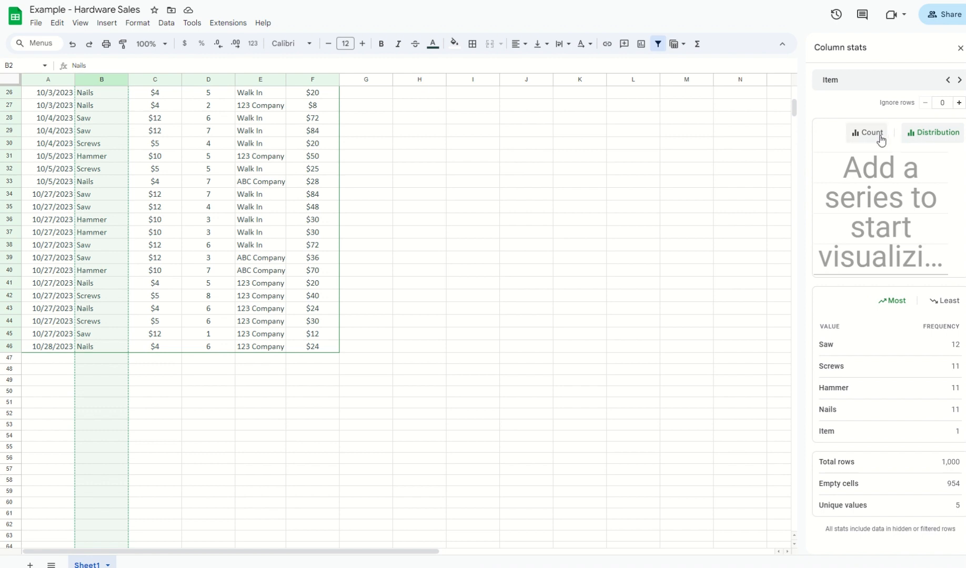
pyautogui.click(935, 136)
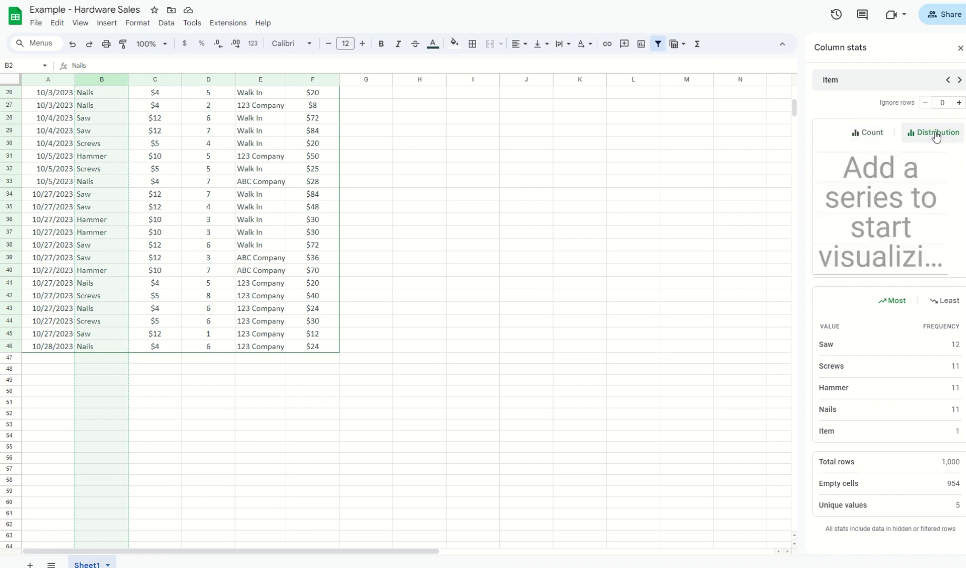
pyautogui.click(873, 138)
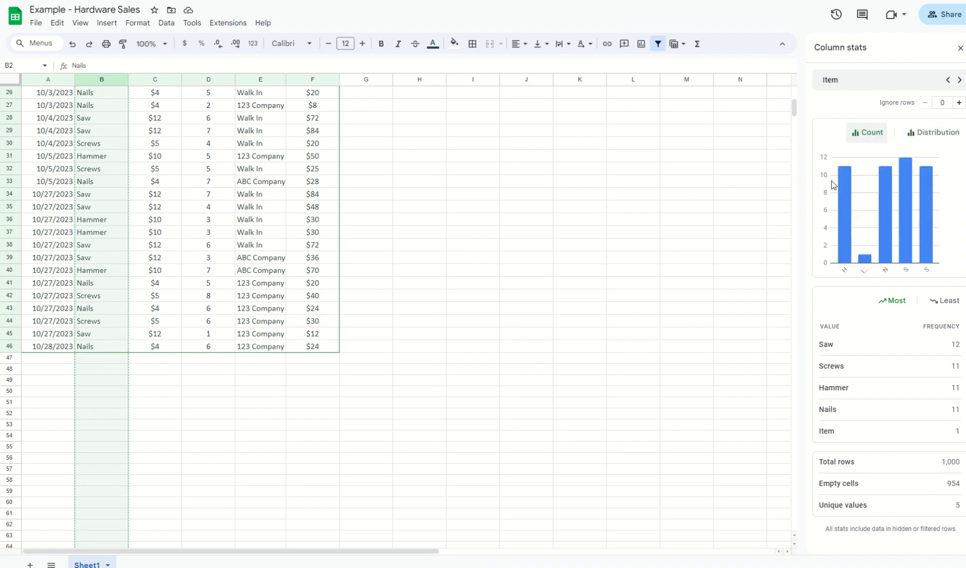
pyautogui.scroll(8, 194, 349)
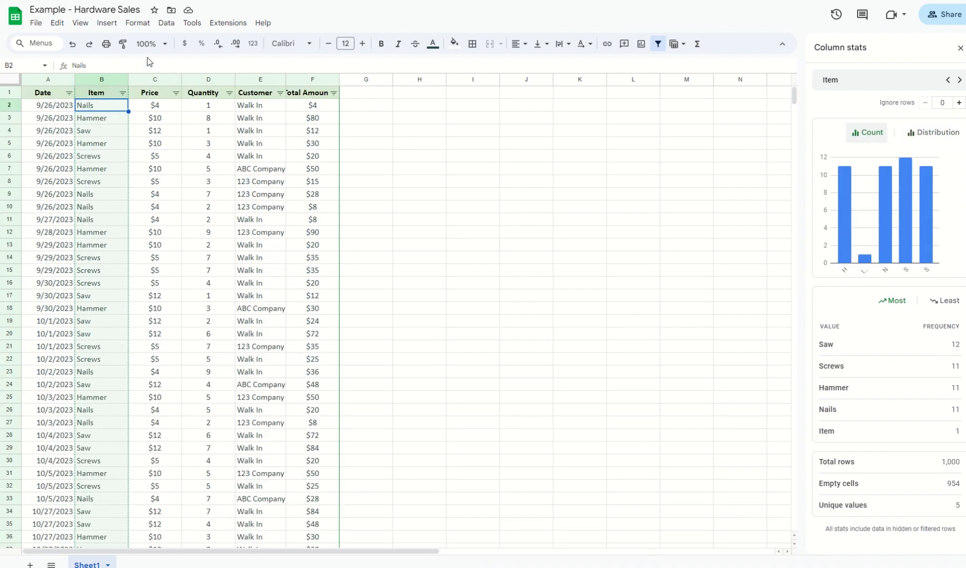
# Step: Examine the Price column's distribution and count charts and locate the rows behind its most frequent values
pyautogui.click(150, 97)
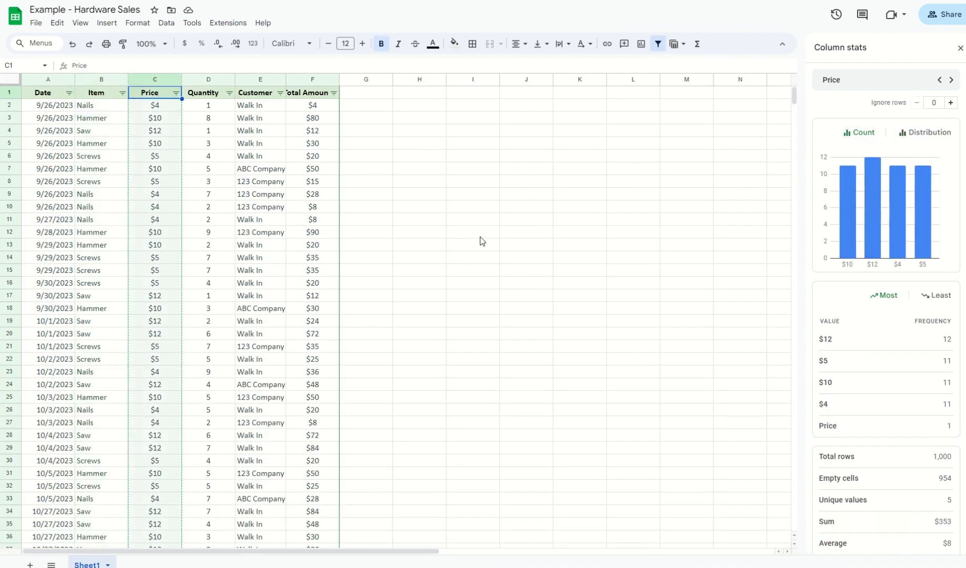
pyautogui.click(944, 135)
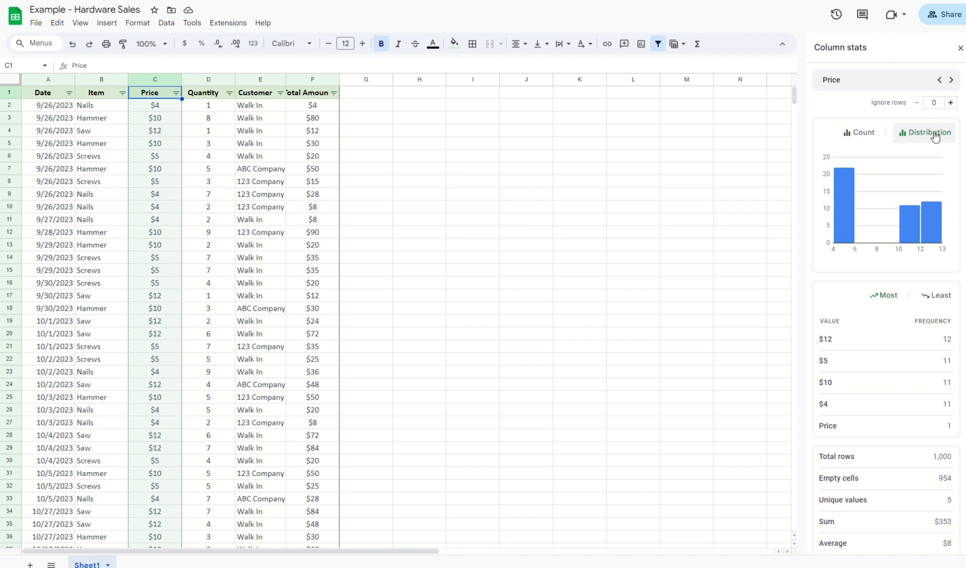
pyautogui.moveTo(839, 184)
pyautogui.moveTo(914, 233)
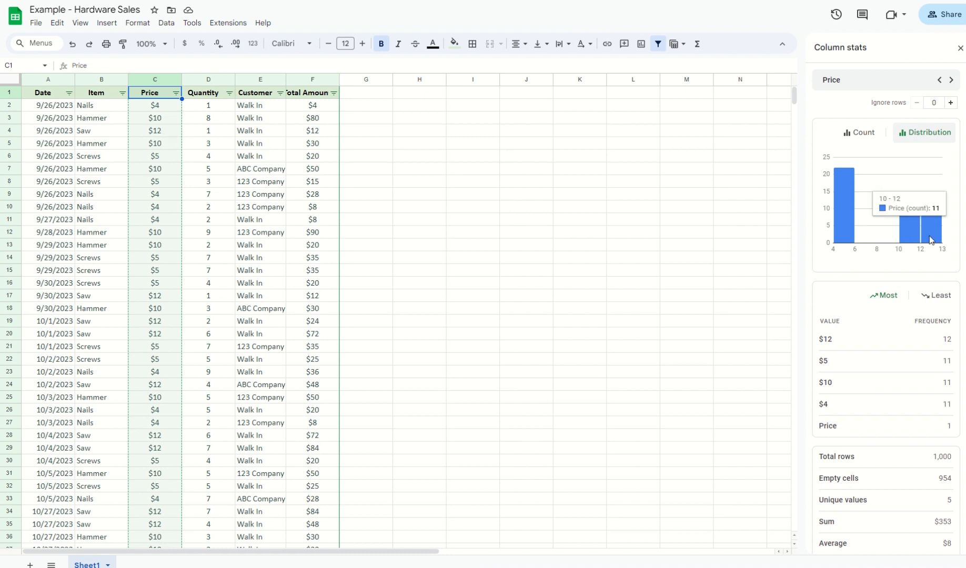
pyautogui.moveTo(942, 239)
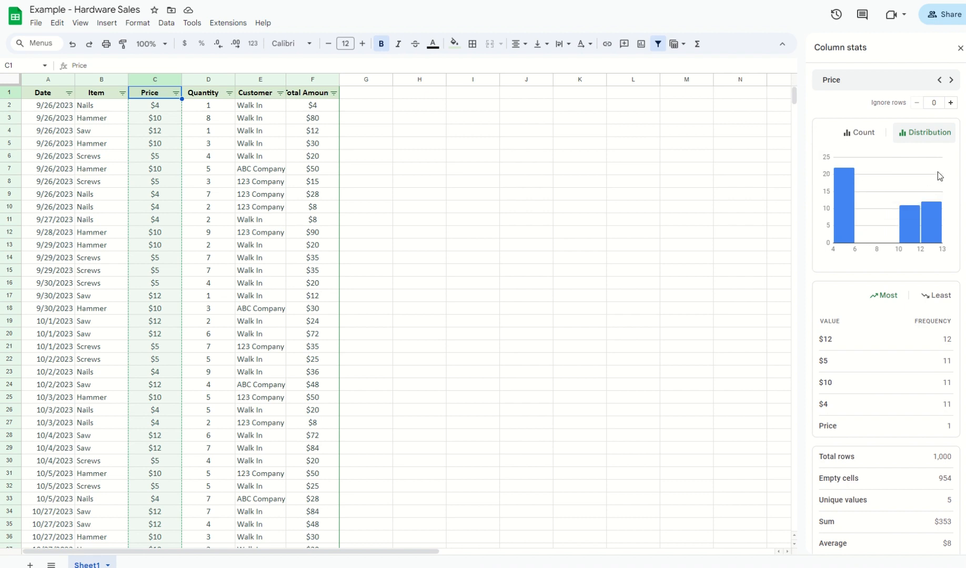
pyautogui.click(870, 134)
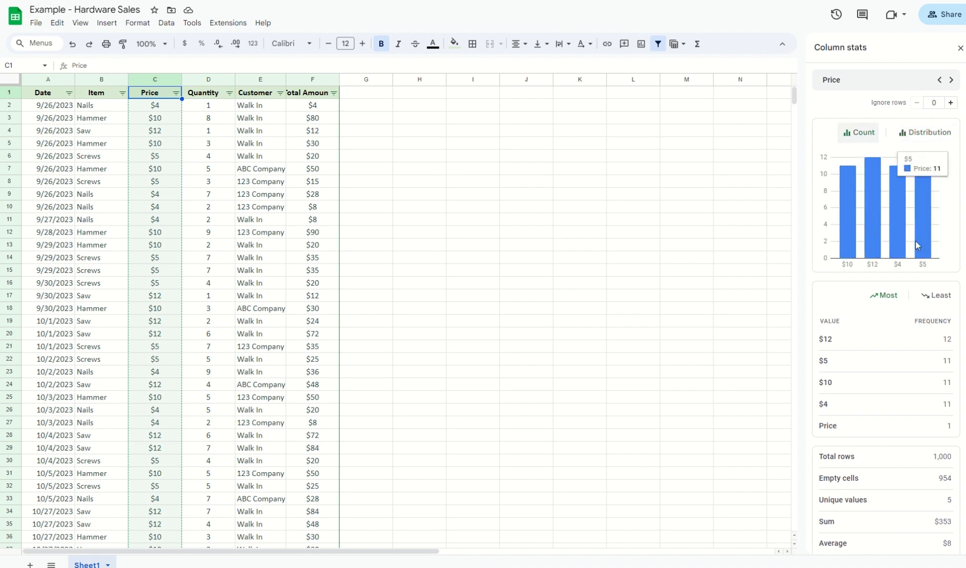
pyautogui.moveTo(899, 364)
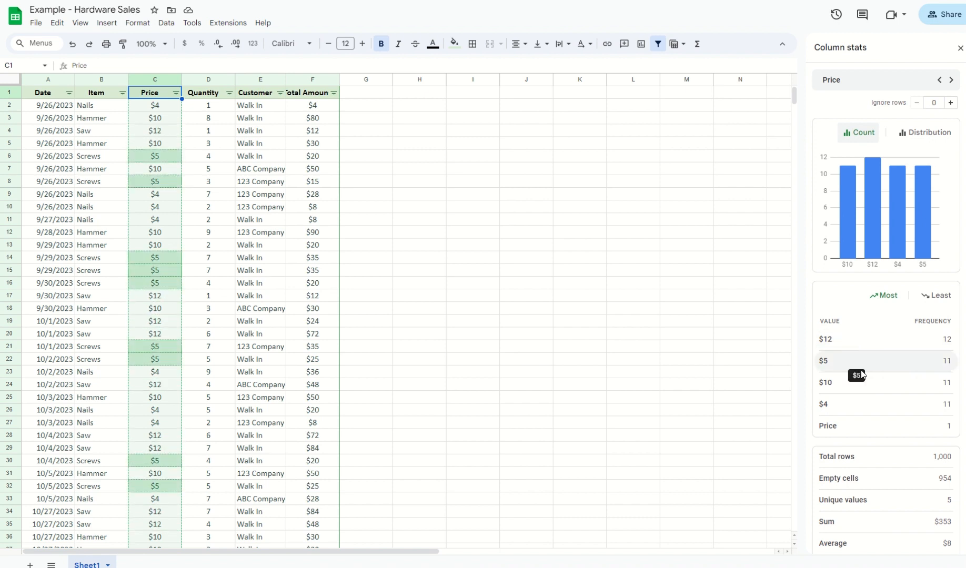
pyautogui.moveTo(865, 415)
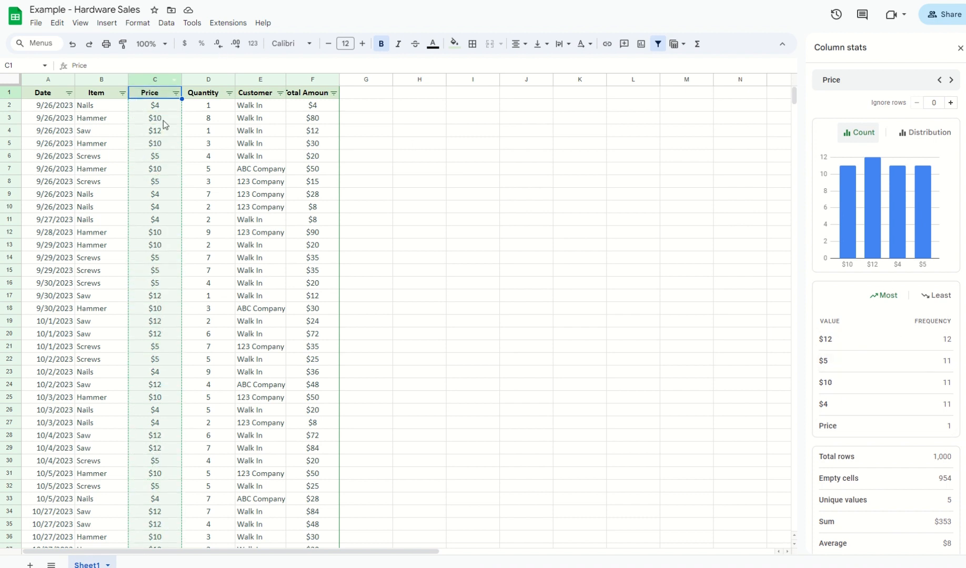
# Step: Review the column stats of Quantity, Customer and Total Amount, and widen the Total Amount column to show its full header
pyautogui.click(208, 108)
pyautogui.click(257, 110)
pyautogui.click(304, 110)
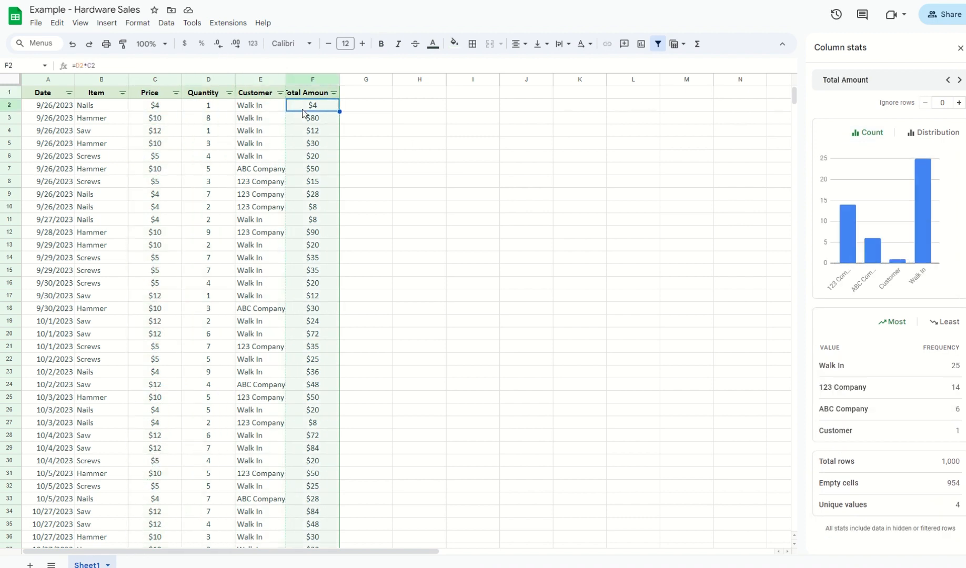
pyautogui.moveTo(340, 79); pyautogui.dragTo(357, 79)
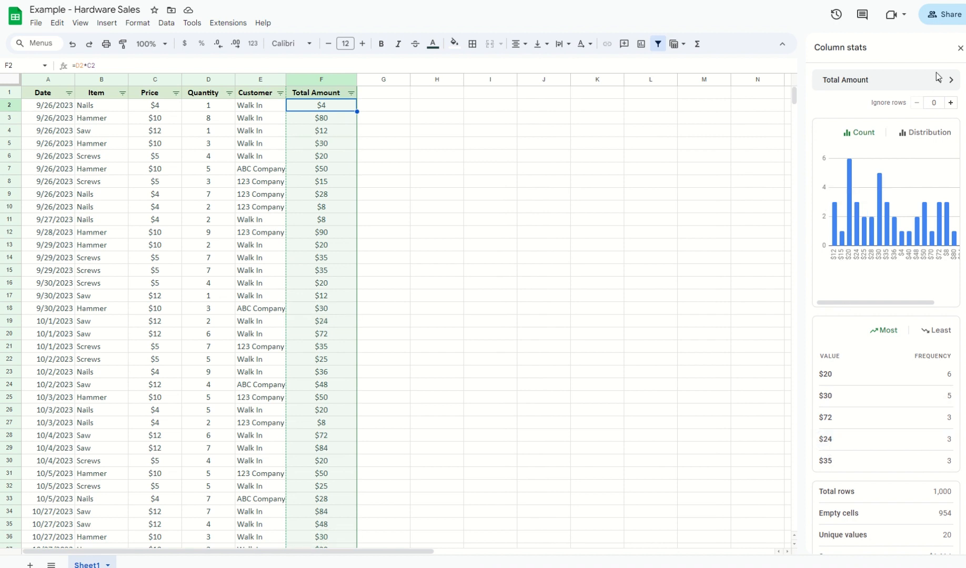
pyautogui.click(961, 50)
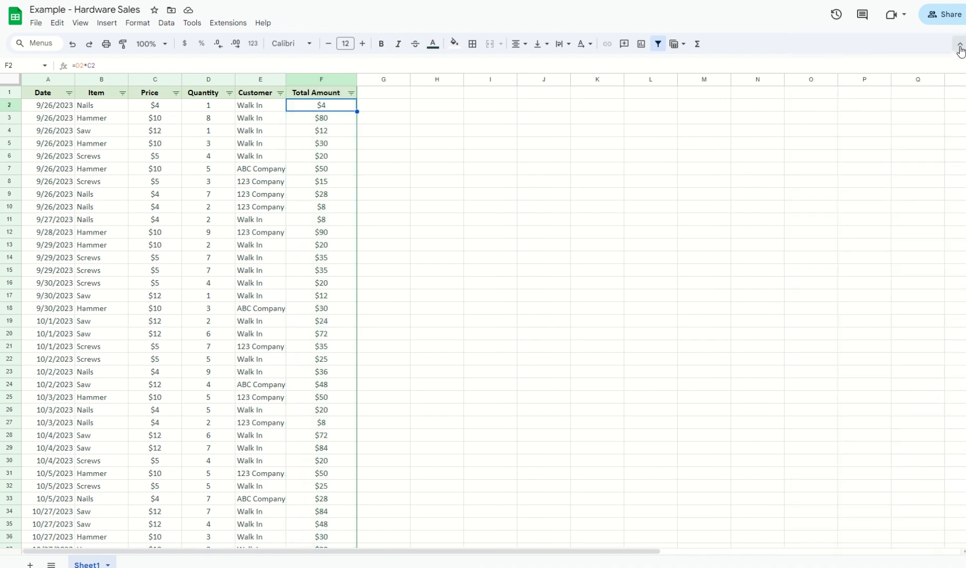
pyautogui.click(164, 26)
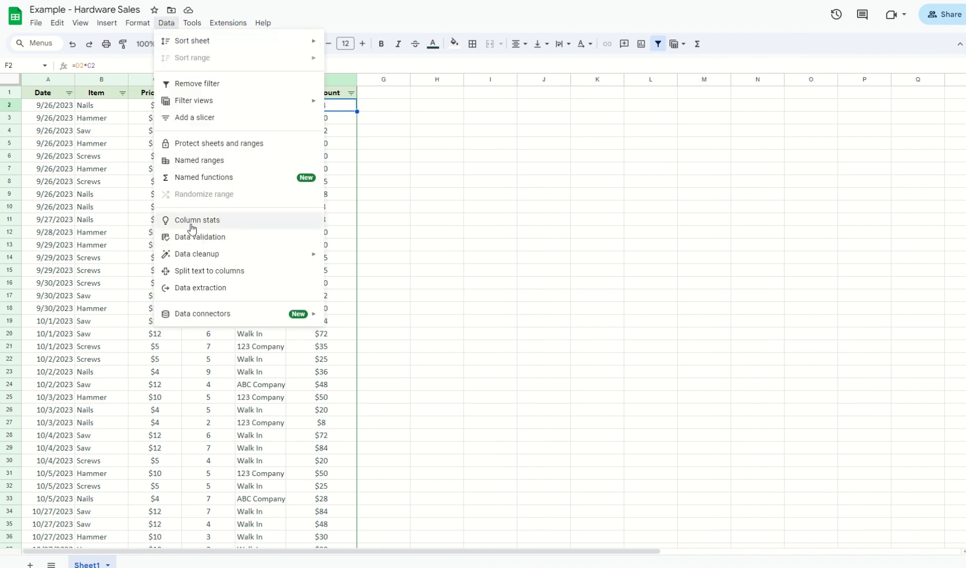
pyautogui.click(552, 155)
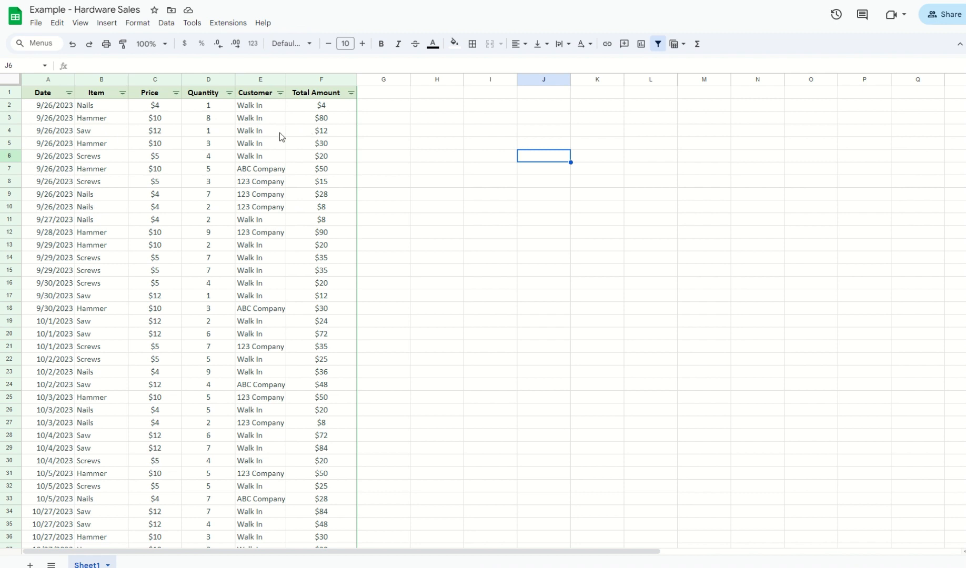
pyautogui.click(260, 121)
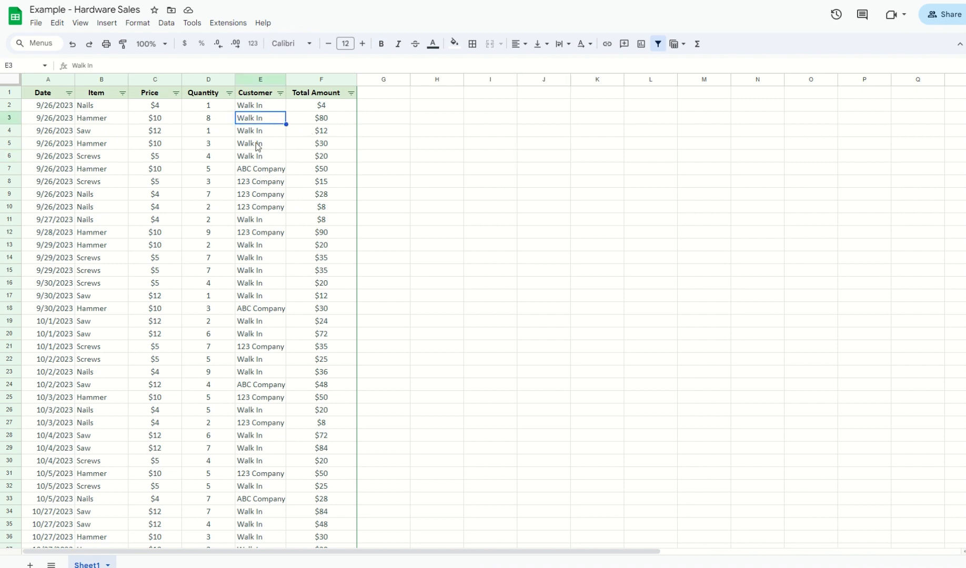
pyautogui.click(258, 131)
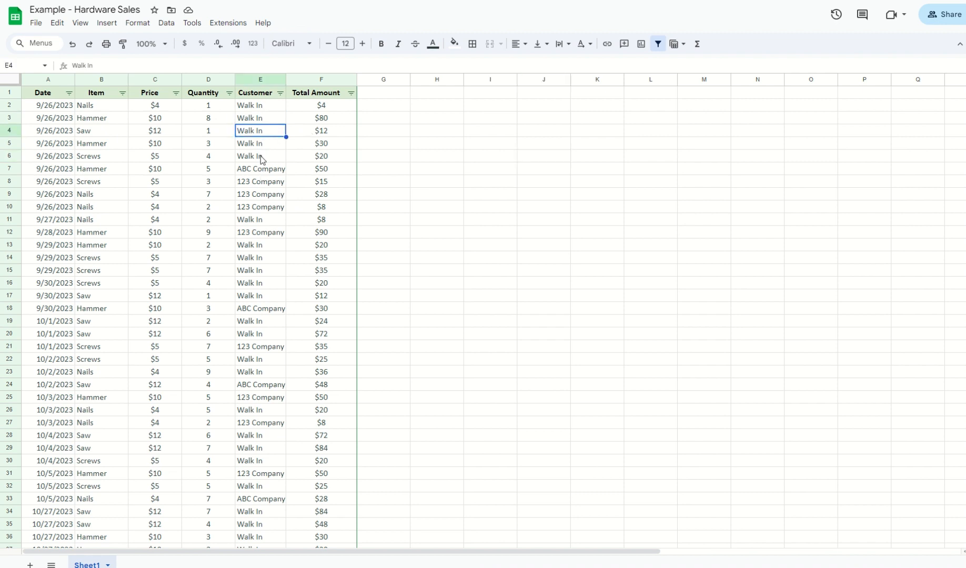
# Step: Create a data validation rule for cell B2 that uses the Dropdown criteria
pyautogui.click(106, 106)
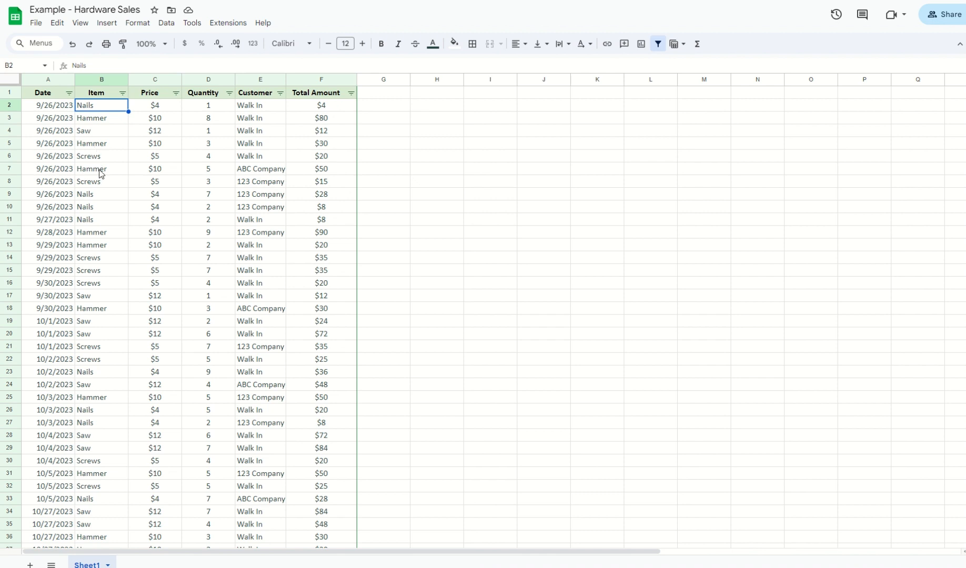
pyautogui.click(166, 24)
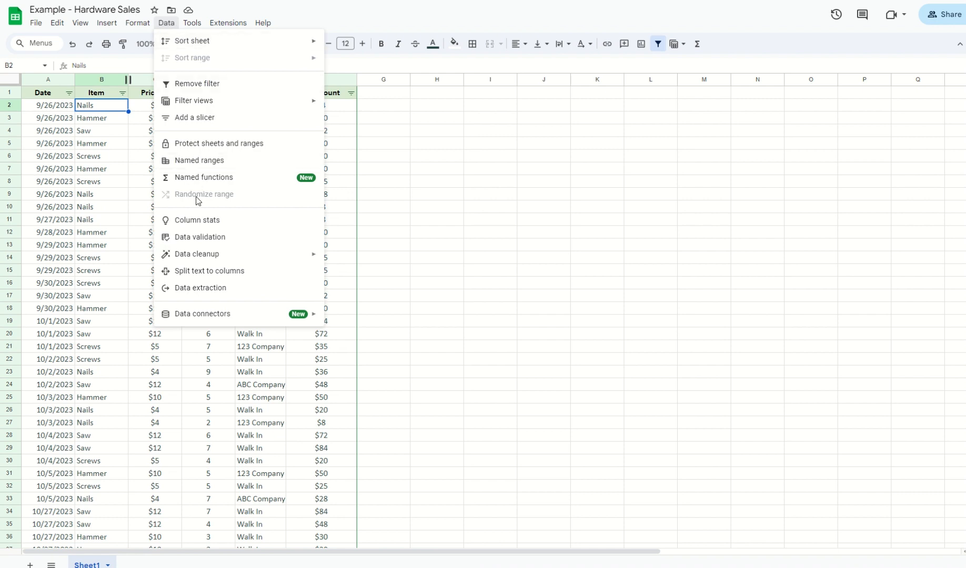
pyautogui.click(197, 242)
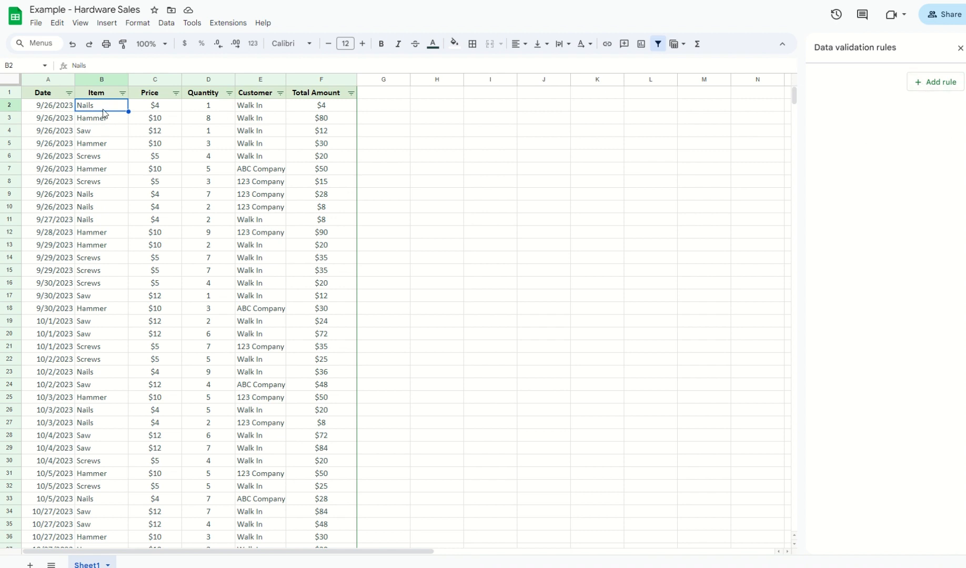
pyautogui.moveTo(103, 109); pyautogui.dragTo(109, 357)
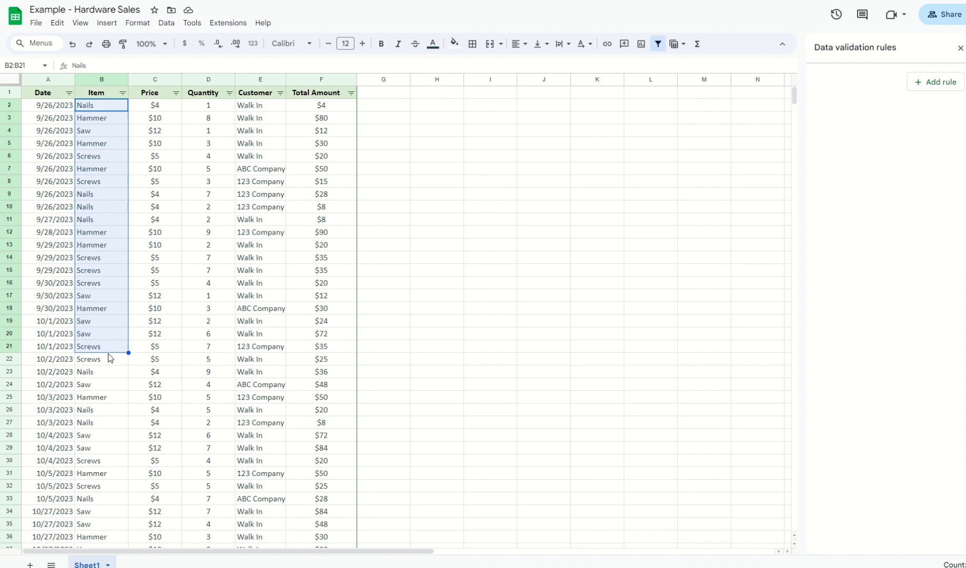
pyautogui.click(103, 105)
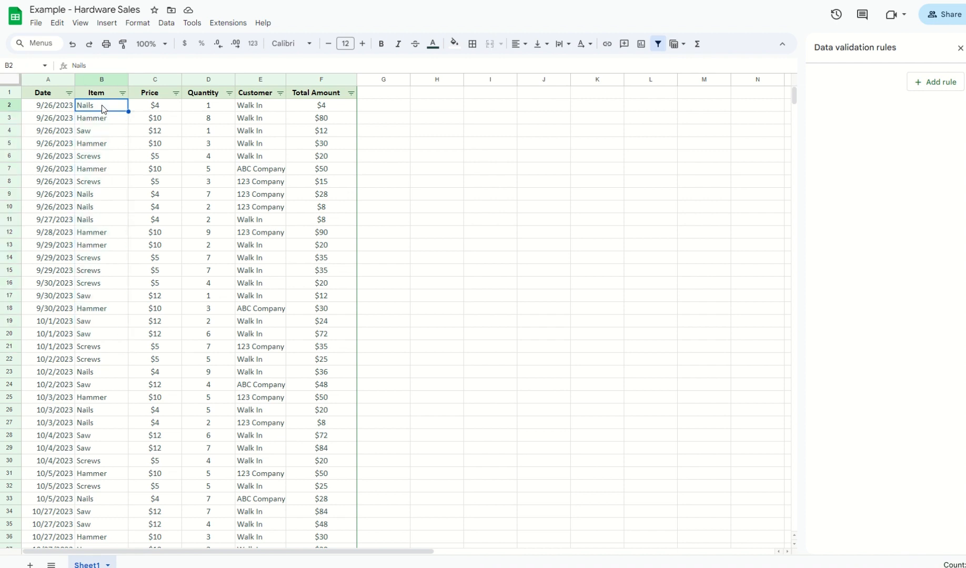
pyautogui.click(917, 84)
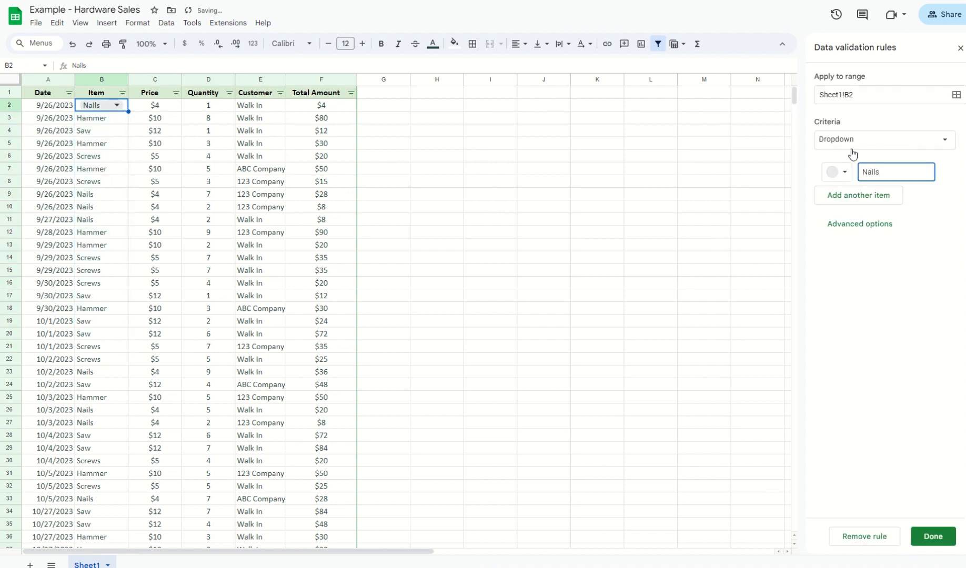
pyautogui.click(945, 141)
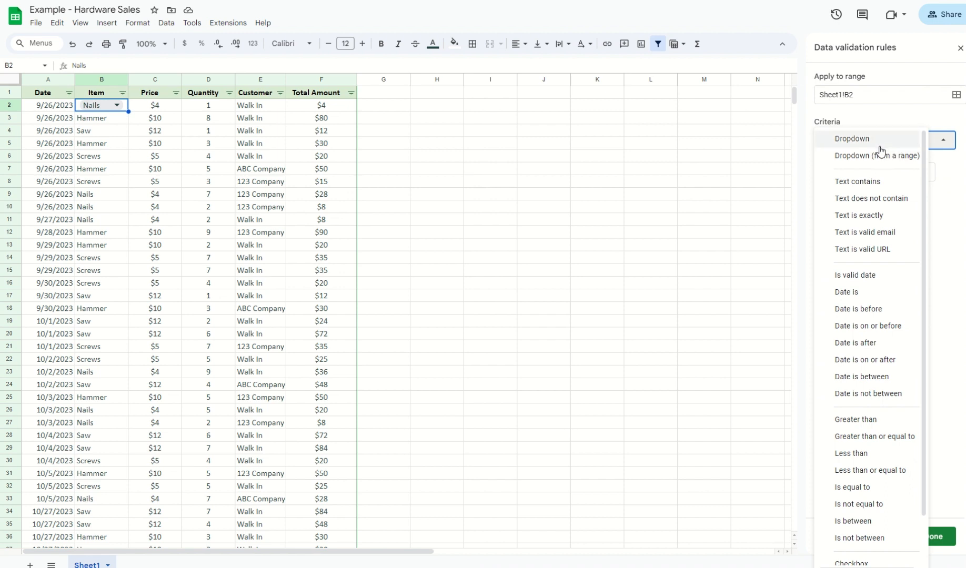
pyautogui.click(948, 209)
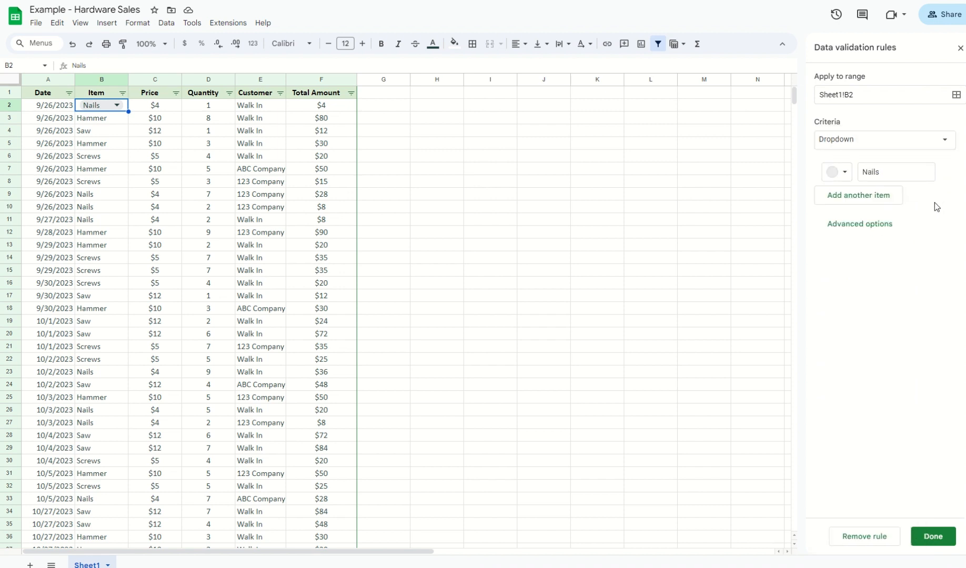
# Step: Colour the Nails option dark red and add a second dropdown option, Saw, in dark blue
pyautogui.click(889, 174)
pyautogui.click(871, 197)
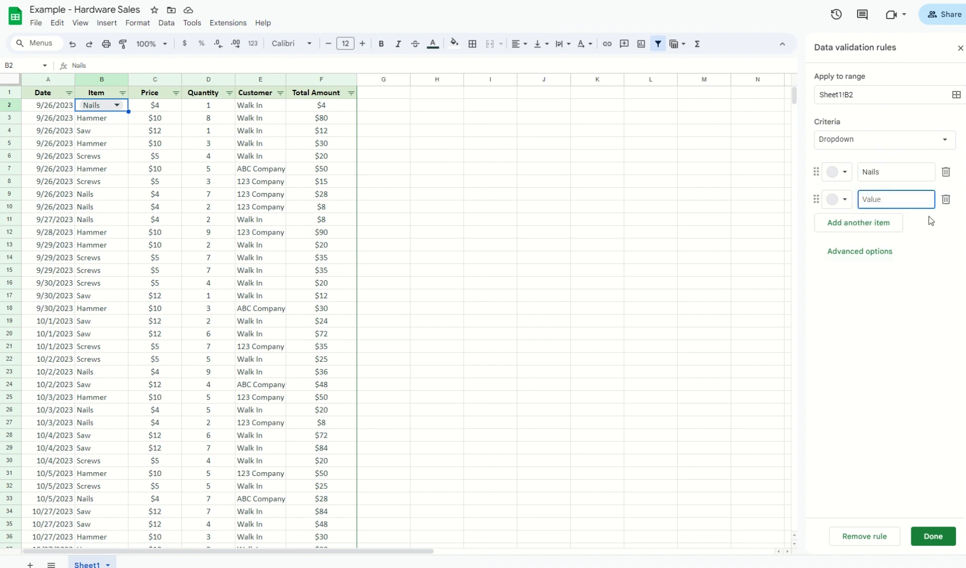
pyautogui.click(845, 172)
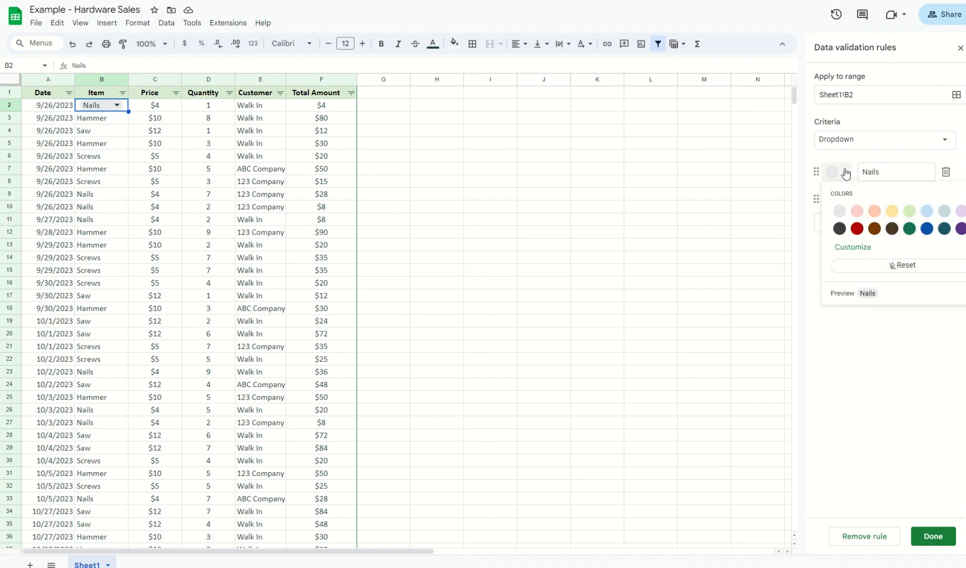
pyautogui.click(856, 226)
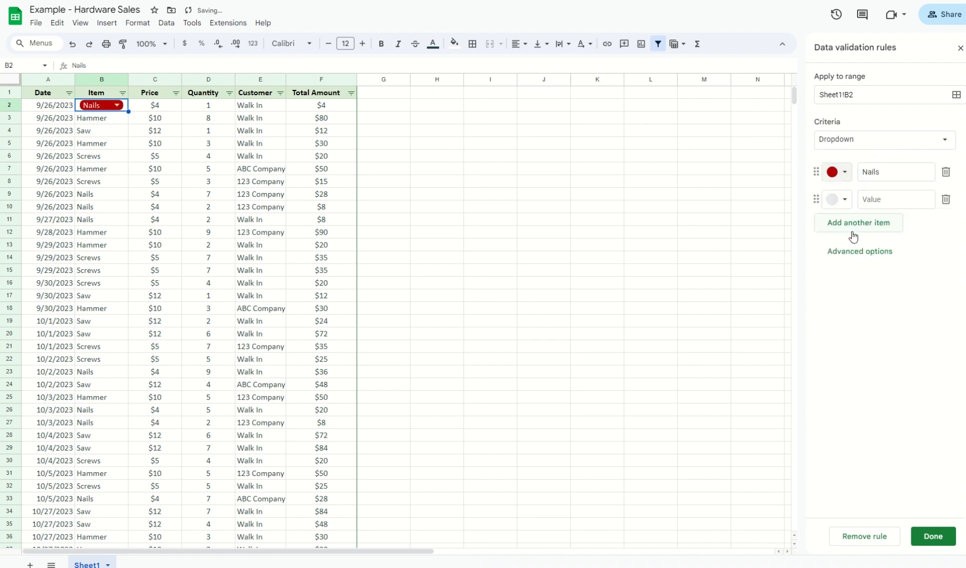
pyautogui.click(843, 201)
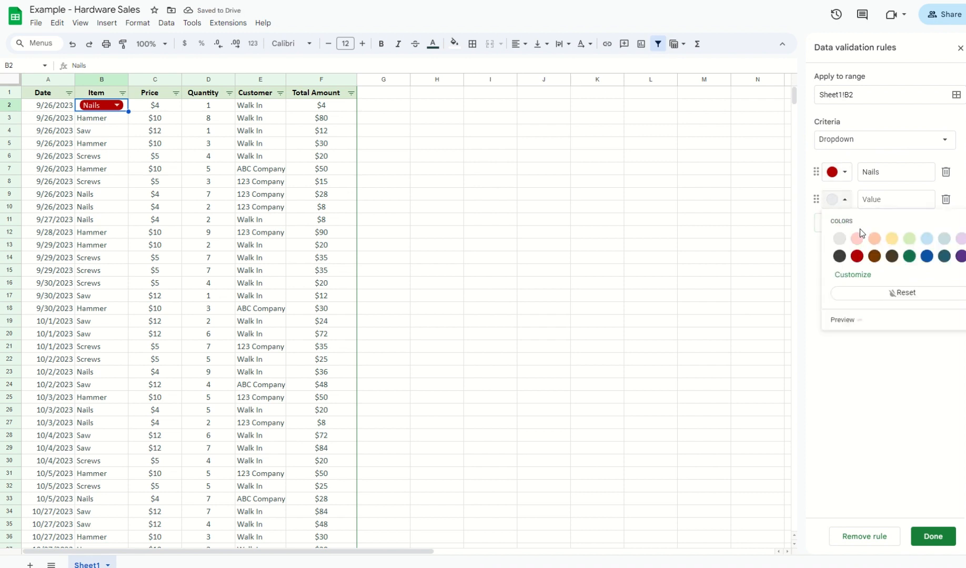
pyautogui.click(929, 259)
pyautogui.click(905, 201)
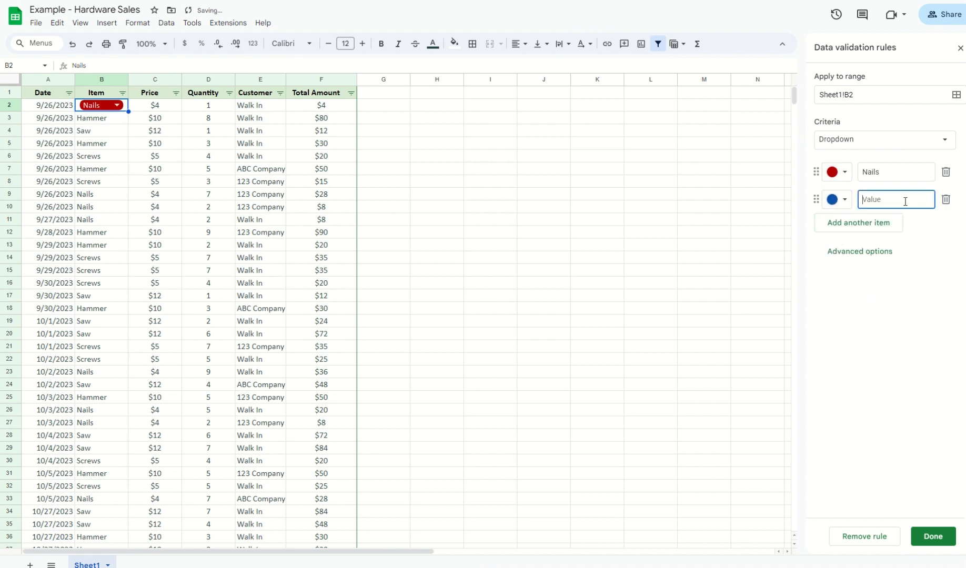
pyautogui.write('Saw')
# Step: Add a third dropdown option, Hammer, in dark green
pyautogui.click(894, 223)
pyautogui.write('H')
pyautogui.press('BackSpace')
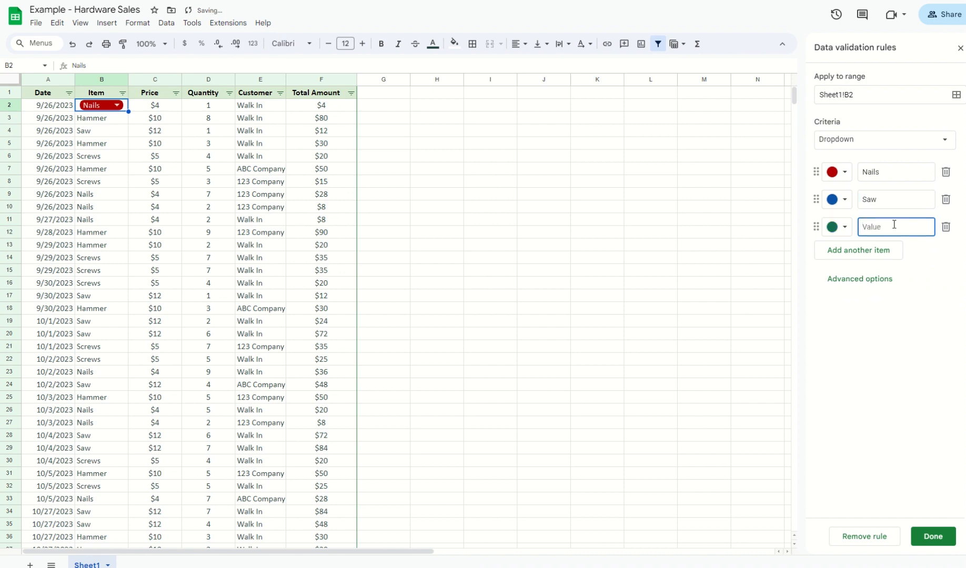
pyautogui.write('Hammer')
# Step: Add a fourth dropdown option, Screws, in purple and save the validation rule
pyautogui.click(856, 251)
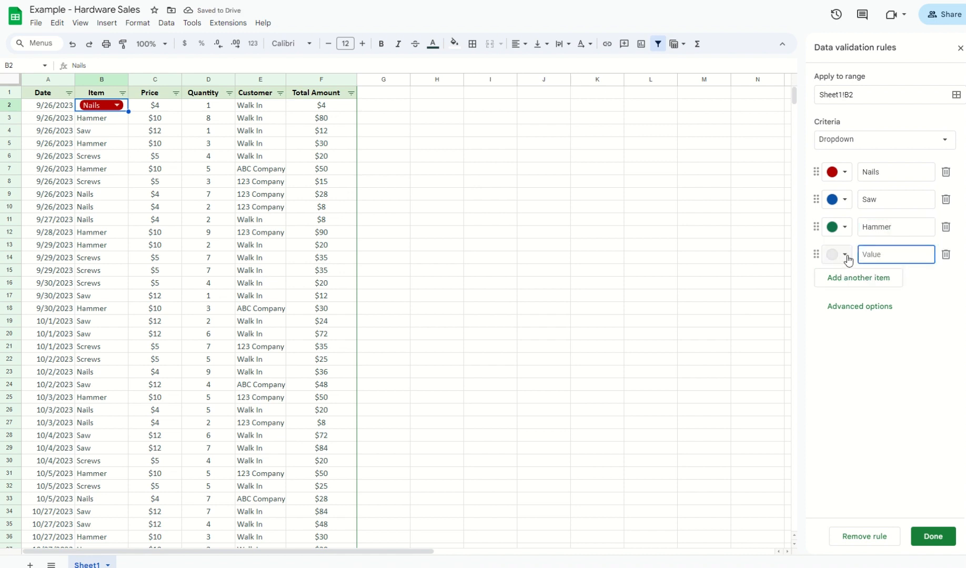
pyautogui.click(846, 258)
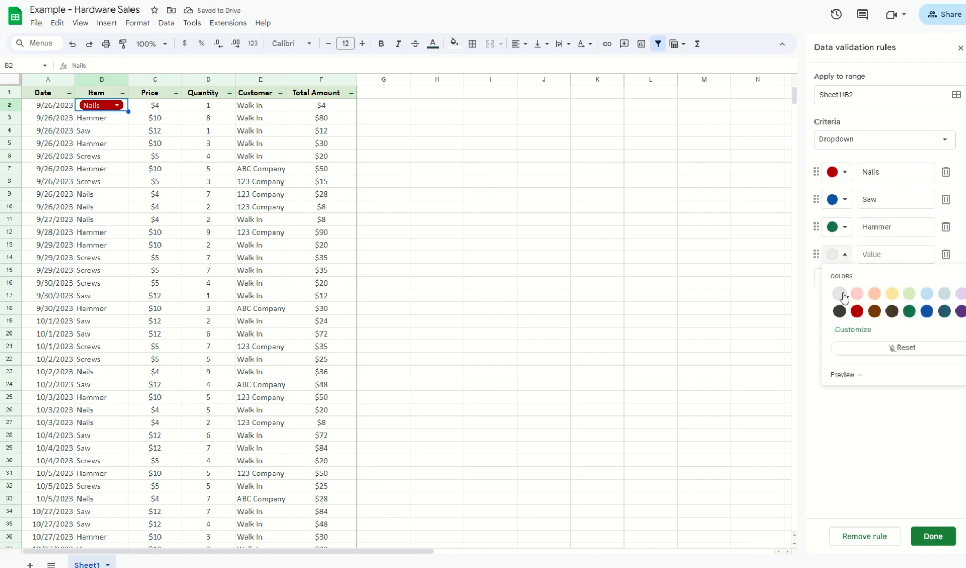
pyautogui.click(961, 311)
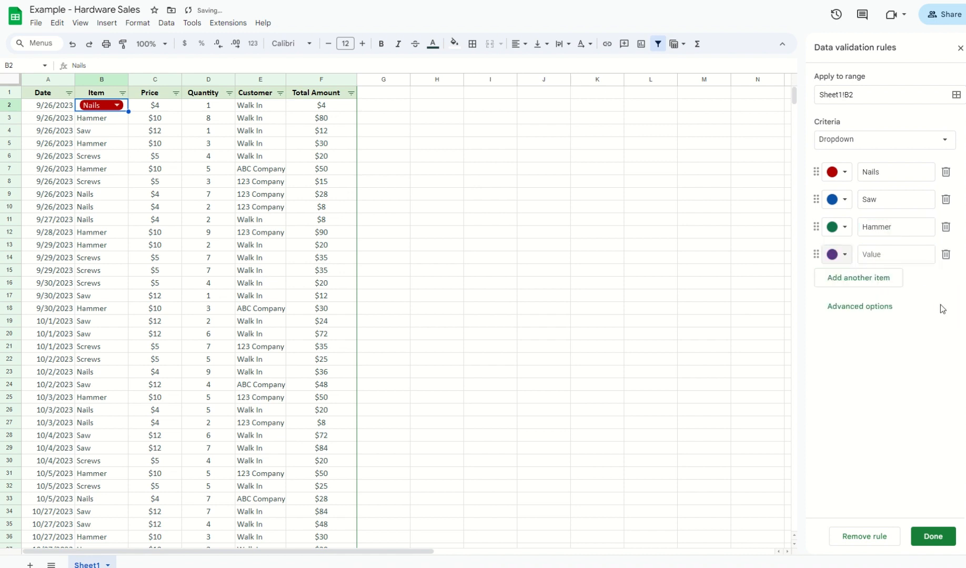
pyautogui.click(883, 256)
pyautogui.write('Screws')
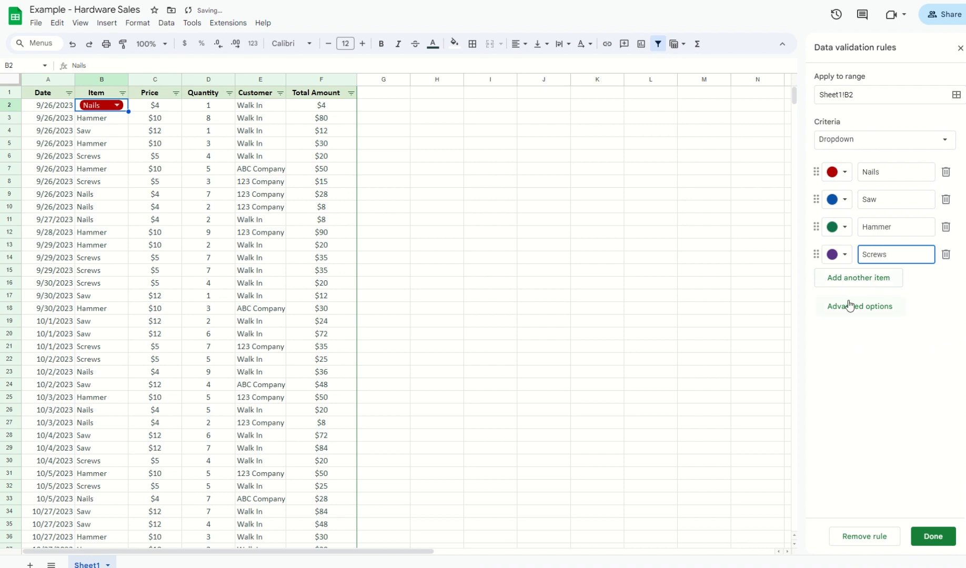
pyautogui.click(932, 537)
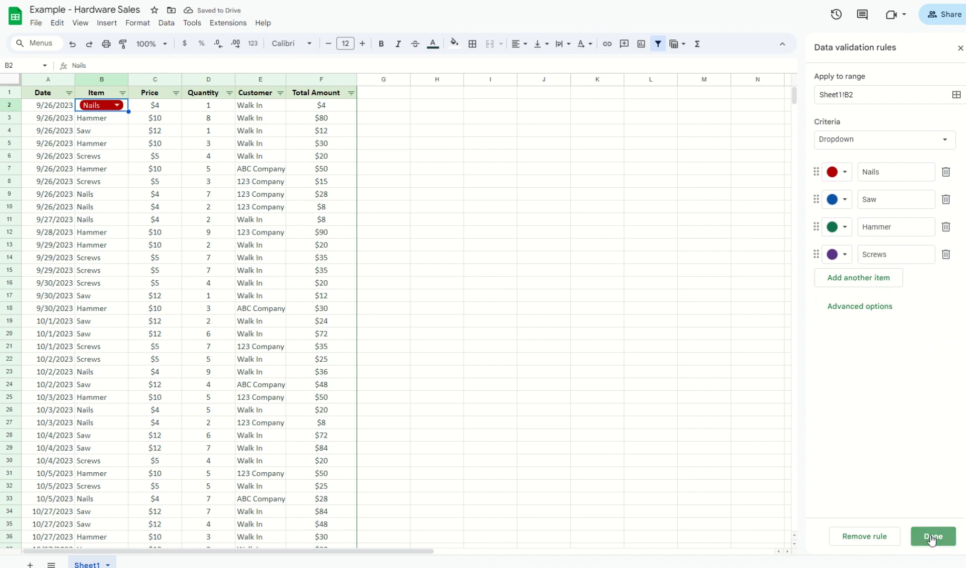
# Step: Test the dropdown in B2 by choosing Saw, Hammer and finally Screws
pyautogui.click(116, 105)
pyautogui.click(104, 138)
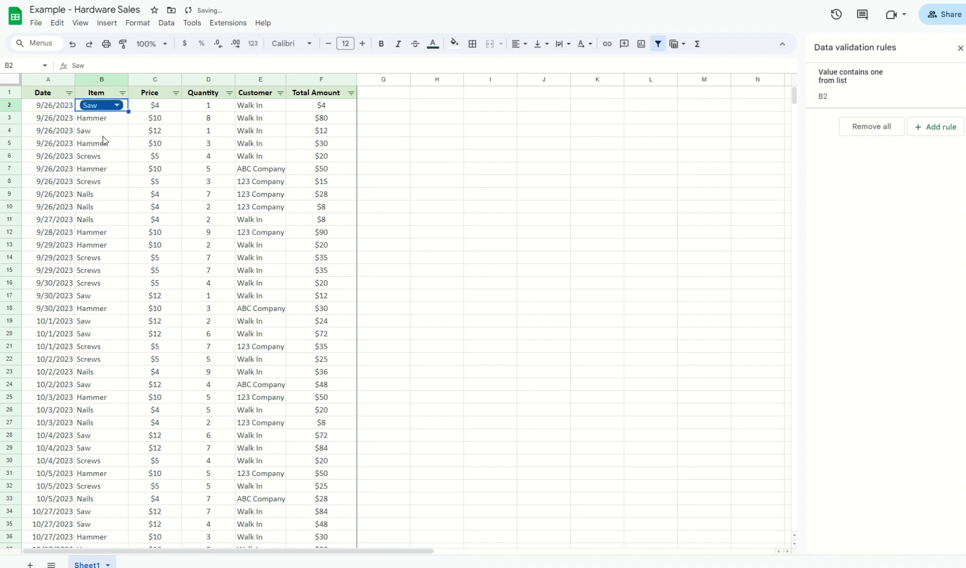
pyautogui.click(120, 106)
pyautogui.click(112, 154)
pyautogui.click(125, 107)
pyautogui.click(109, 174)
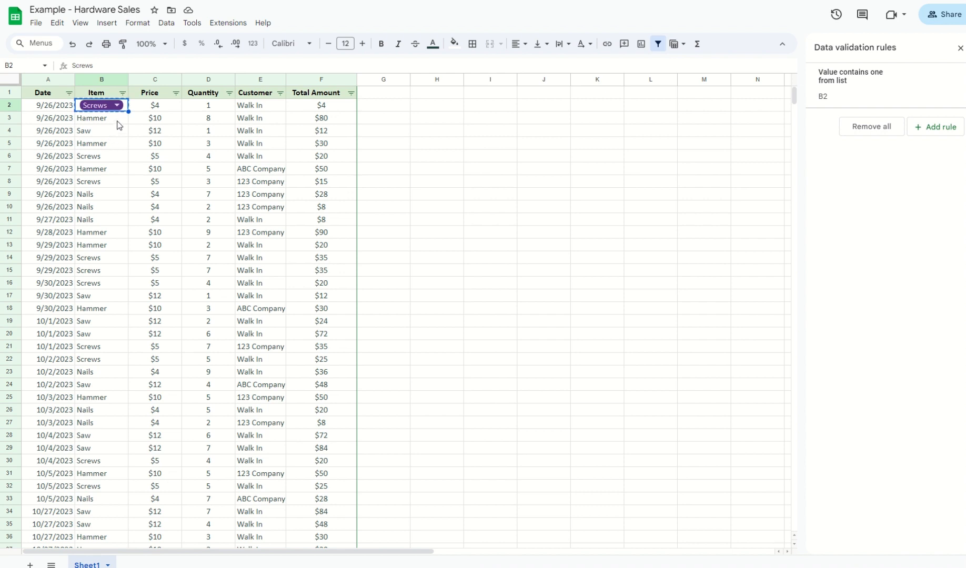
# Step: Copy cell B2 and try pasting only its format onto the Item cells B3:B24
pyautogui.click(55, 23)
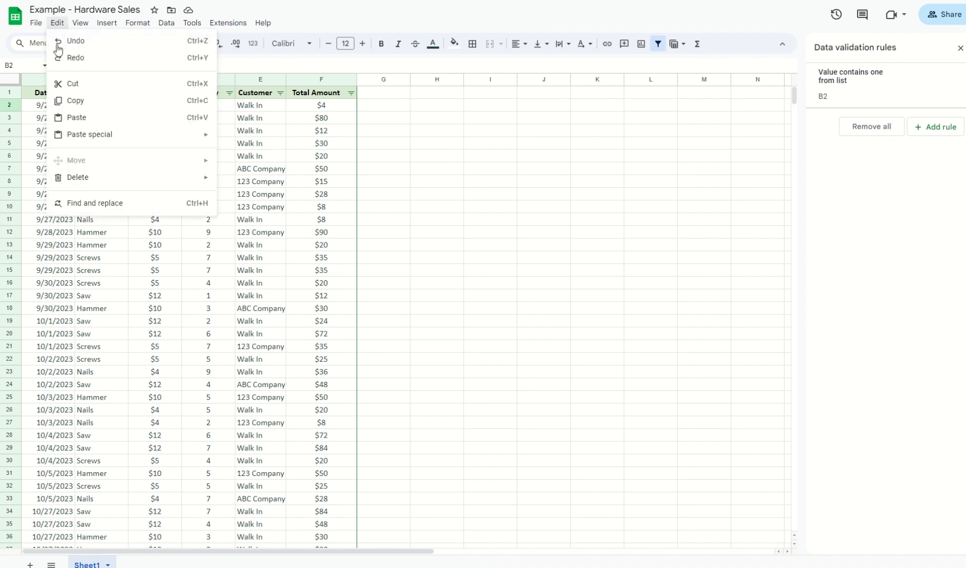
pyautogui.click(76, 100)
pyautogui.moveTo(107, 122); pyautogui.dragTo(115, 392)
pyautogui.click(64, 25)
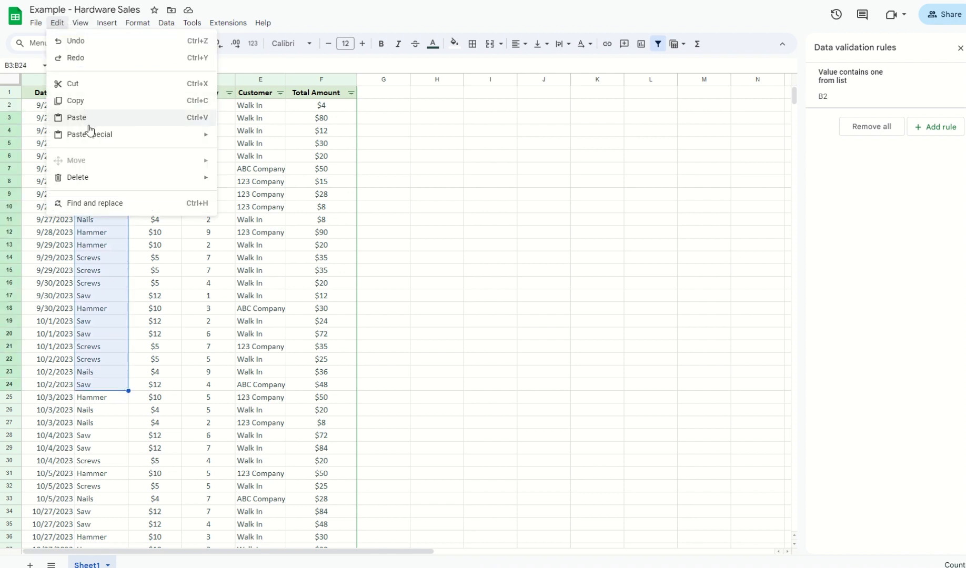
pyautogui.moveTo(92, 137)
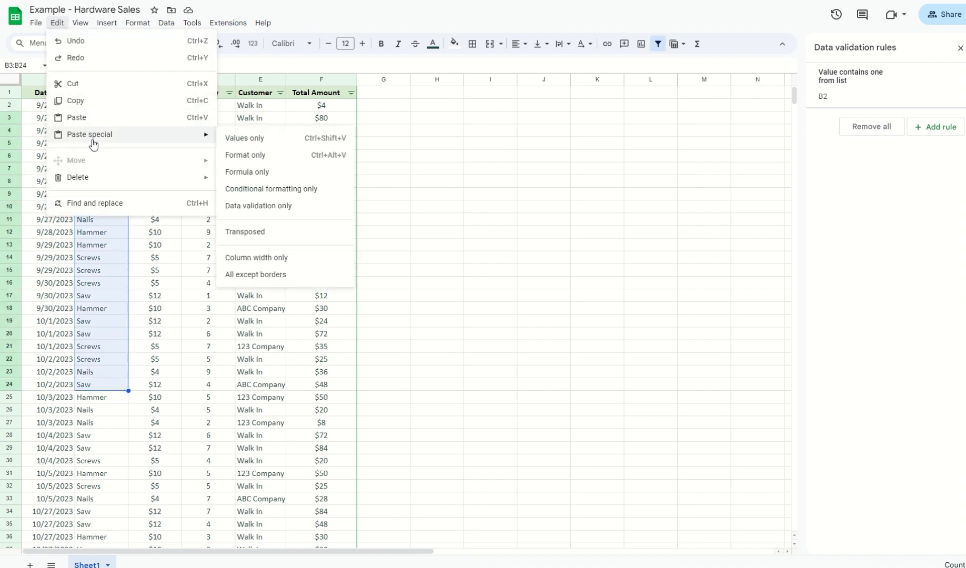
pyautogui.click(261, 160)
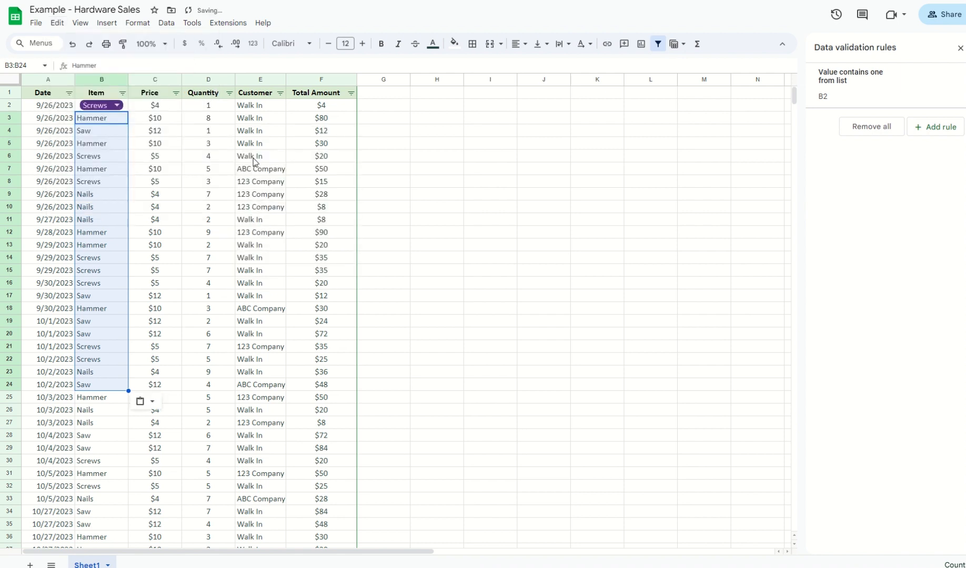
# Step: Paste only the data validation of B2 onto B3:B24
pyautogui.click(57, 23)
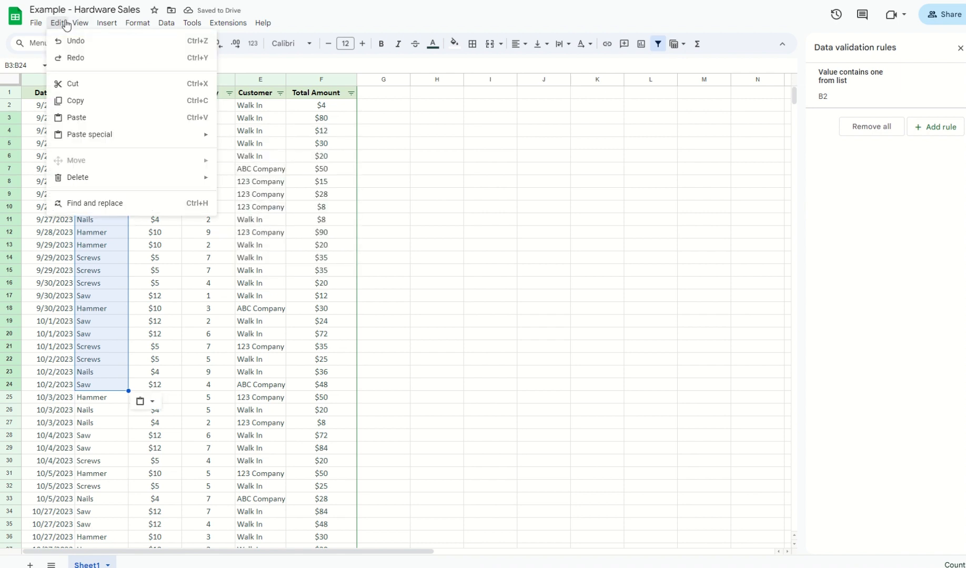
pyautogui.moveTo(111, 147)
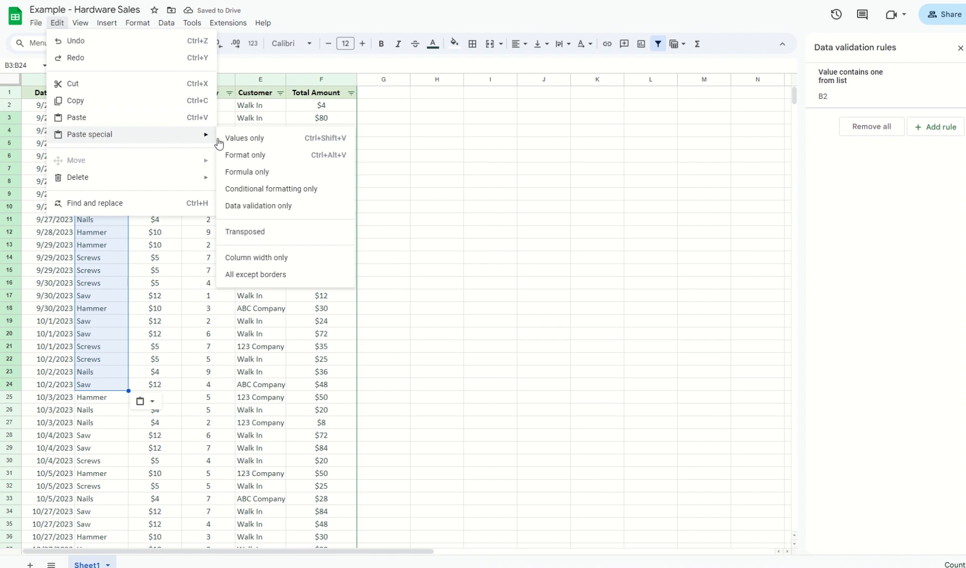
pyautogui.click(254, 206)
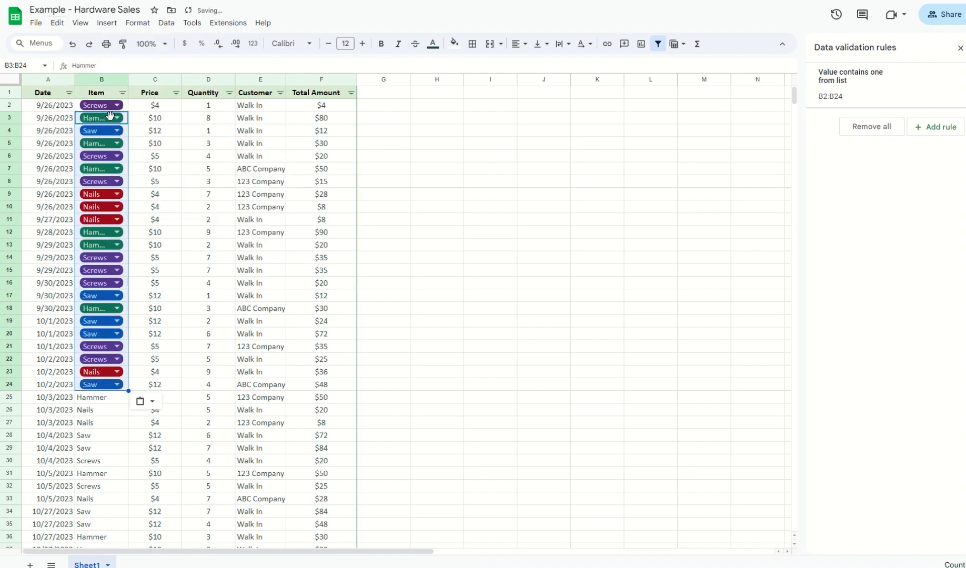
# Step: Test the dropdown in B9 by switching the item to Saw and back to Nails, and check the options in B11
pyautogui.click(117, 196)
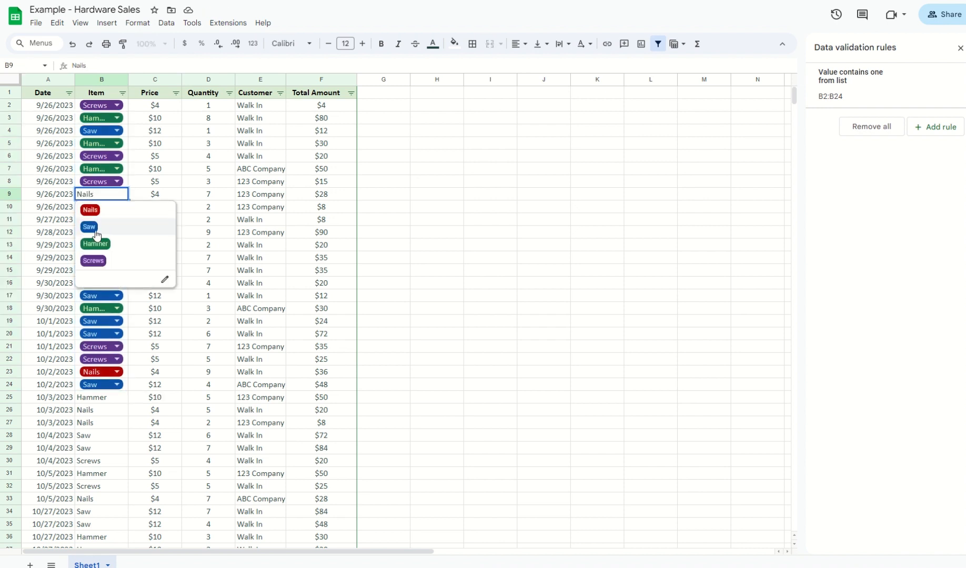
pyautogui.click(96, 232)
pyautogui.click(117, 195)
pyautogui.click(100, 212)
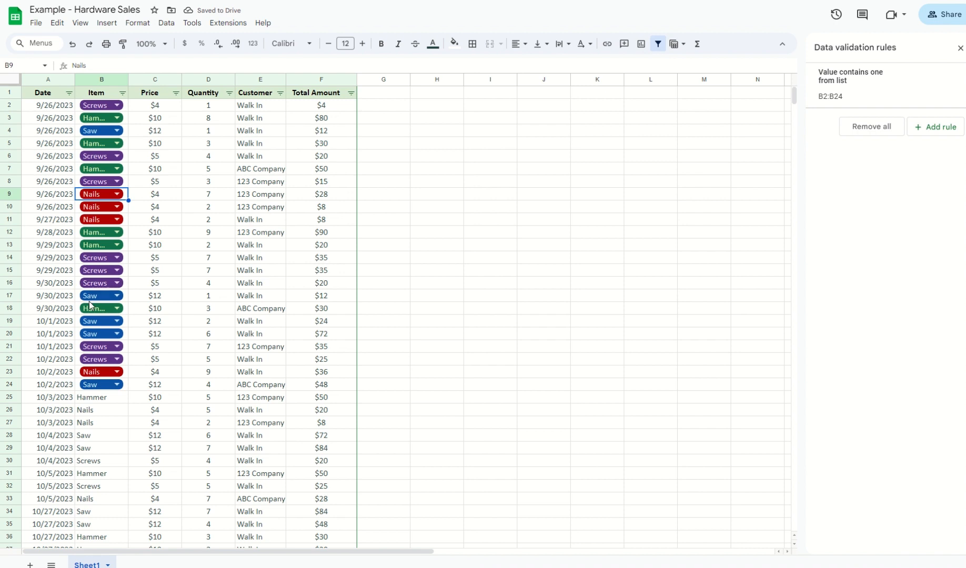
pyautogui.click(117, 220)
pyautogui.click(155, 199)
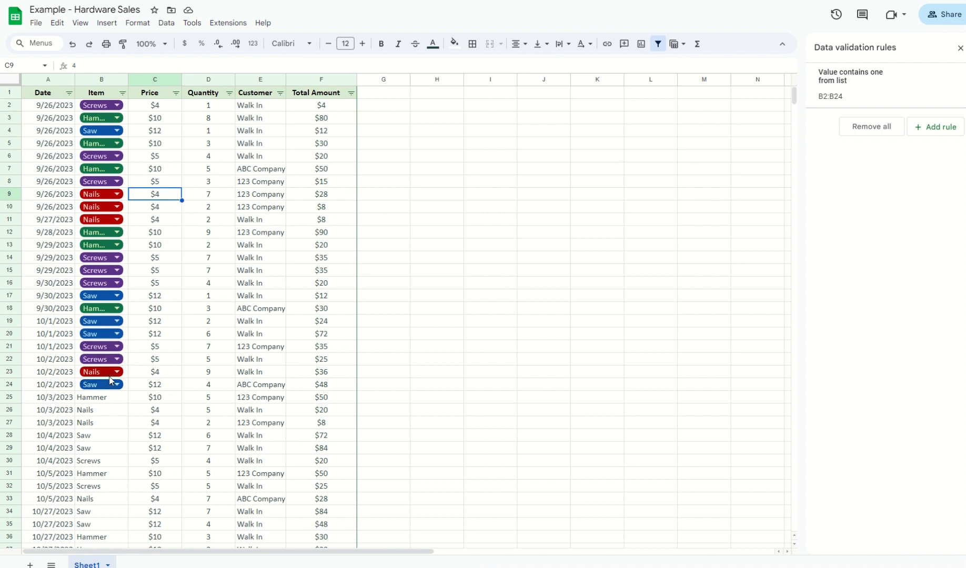
# Step: Copy cell B15 and paste only its data validation onto the remaining Item cells B25:B46
pyautogui.click(66, 23)
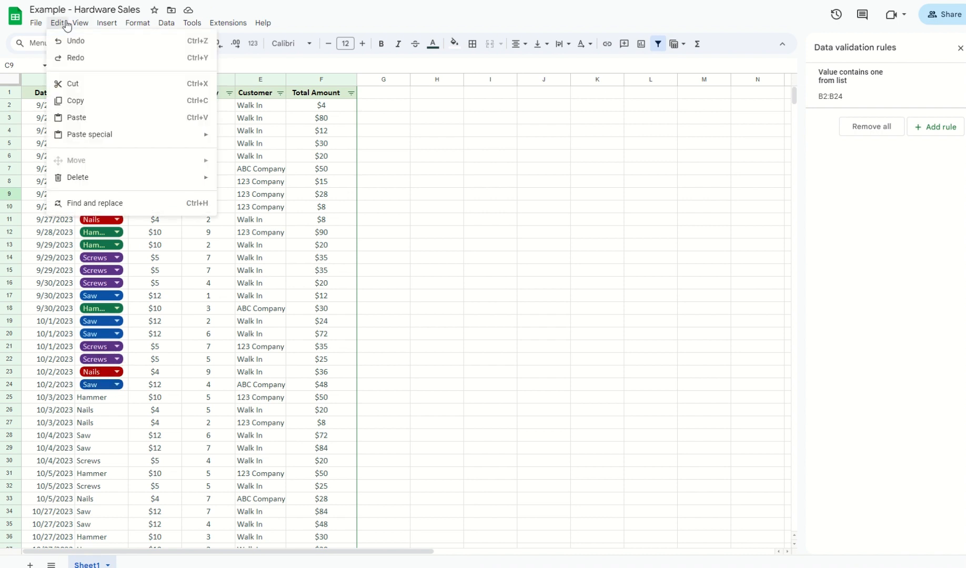
pyautogui.click(116, 270)
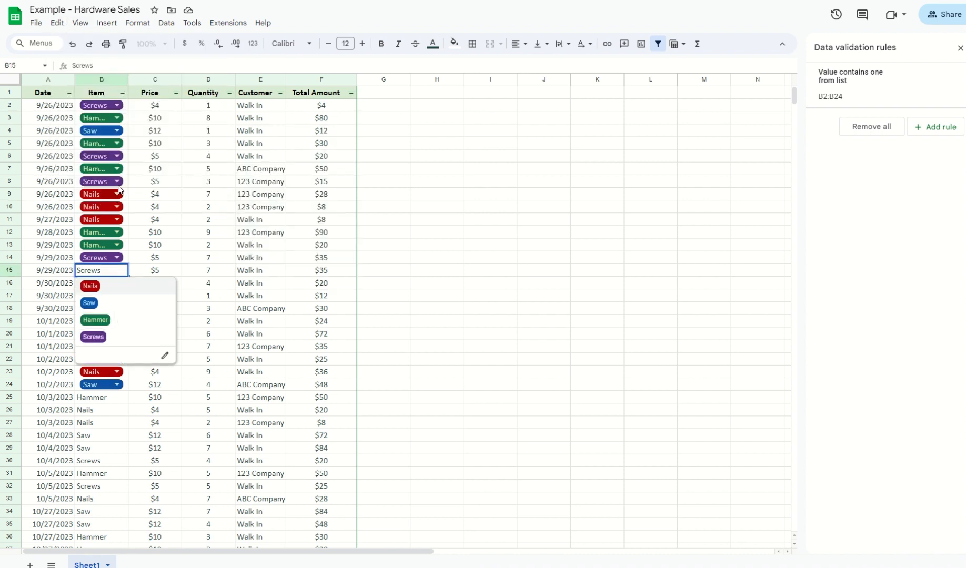
pyautogui.press('Escape')
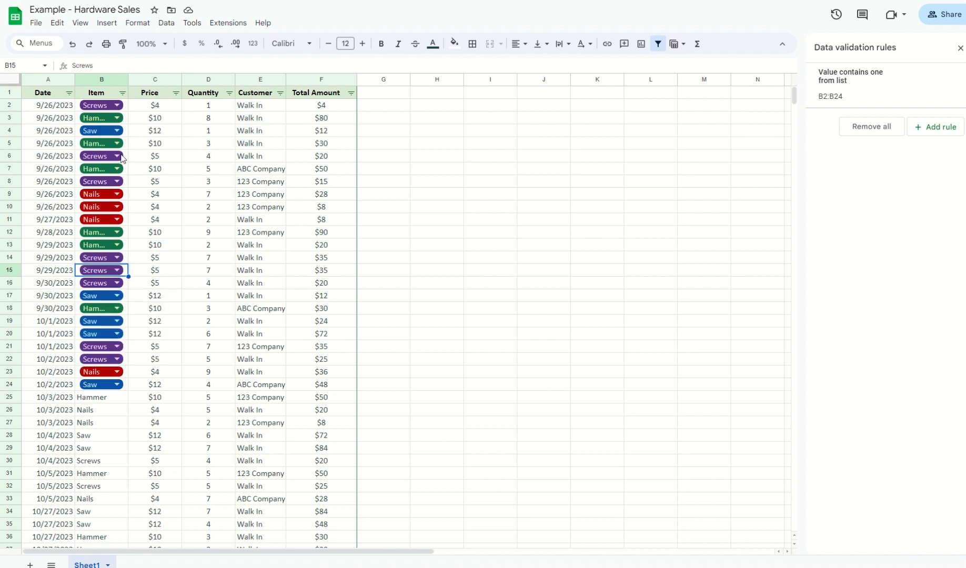
pyautogui.click(57, 23)
pyautogui.click(84, 101)
pyautogui.moveTo(101, 399); pyautogui.dragTo(103, 512)
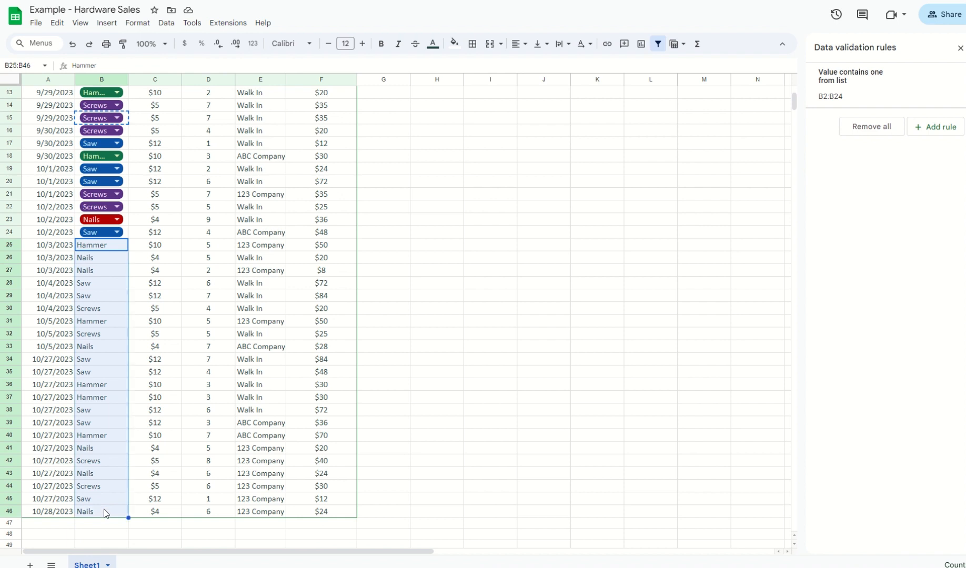
pyautogui.click(58, 23)
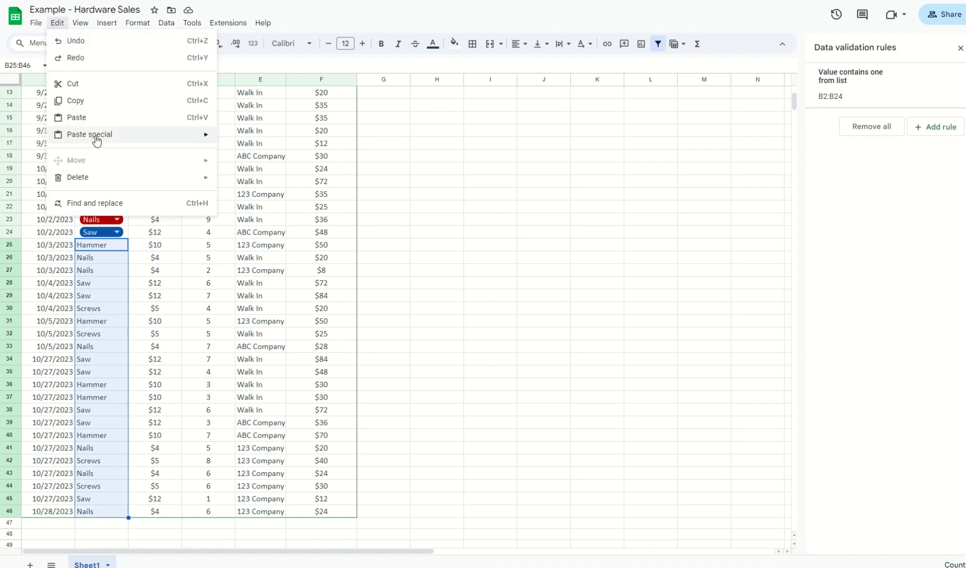
pyautogui.moveTo(95, 140)
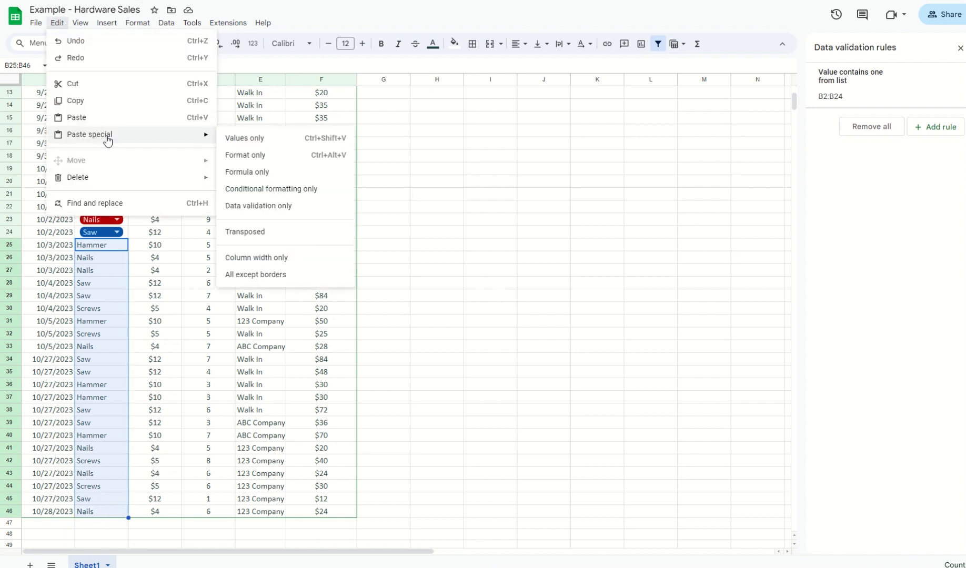
pyautogui.click(253, 206)
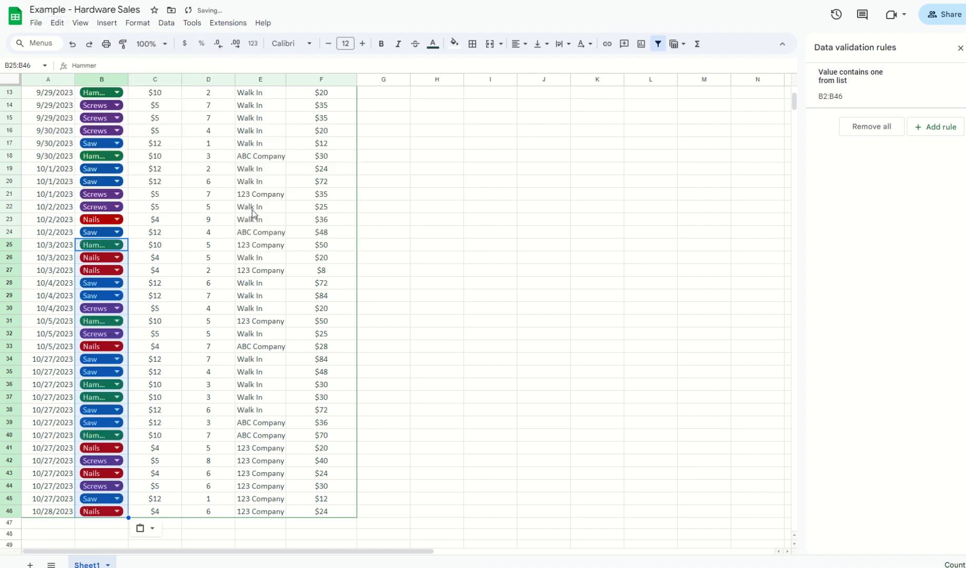
pyautogui.click(156, 297)
pyautogui.scroll(4, 214, 265)
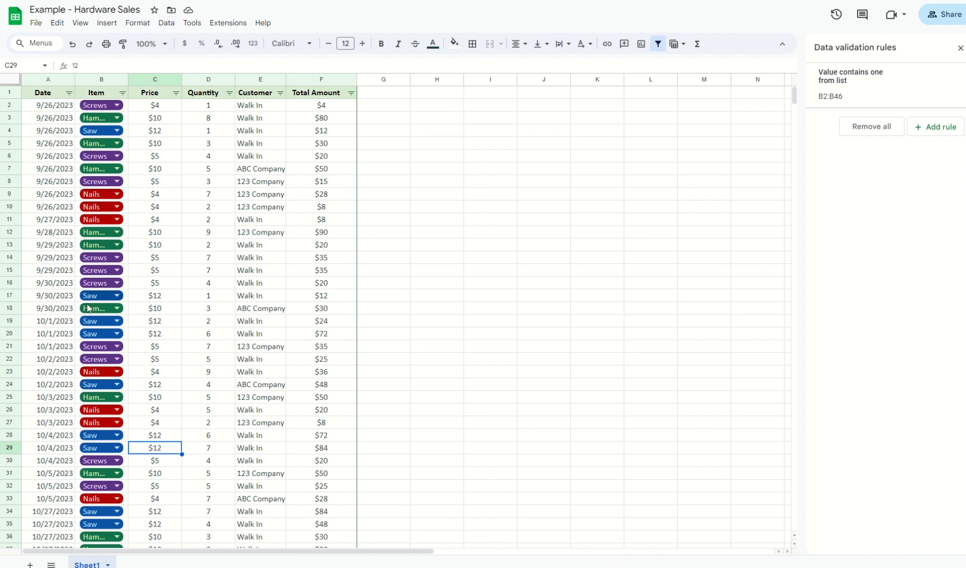
# Step: Bring up the commands for working with the sheet's data
pyautogui.click(166, 23)
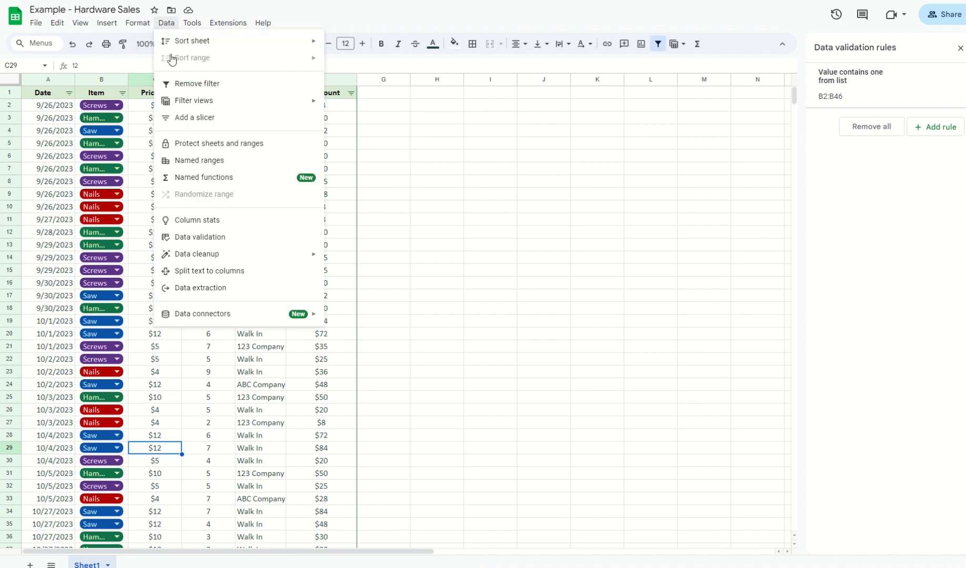